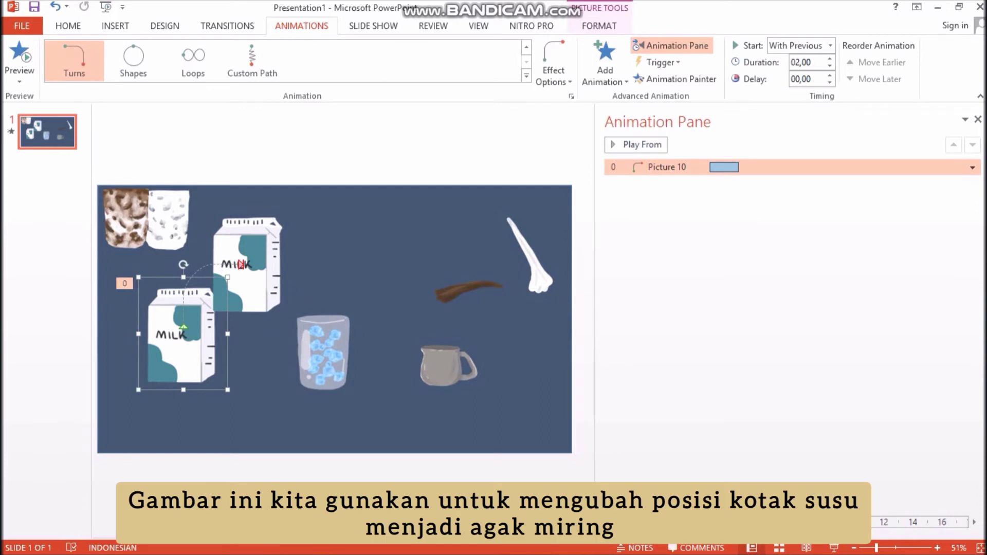
Step: Nudge the first milk carton's turning motion path slightly to the right and preview the movement
key(Right)
key(Right)
key(Right)
key(Right)
key(Right)
key(Right)
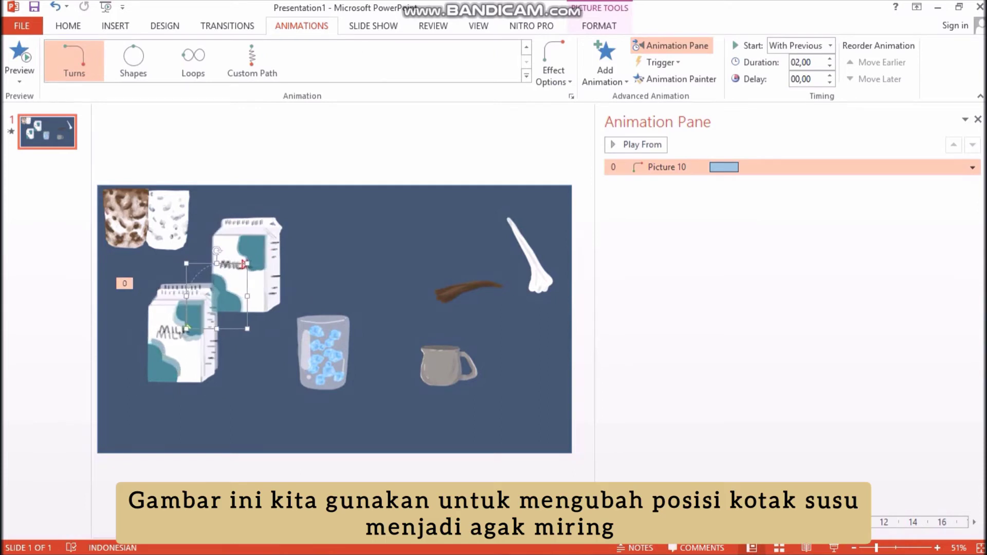
click(180, 349)
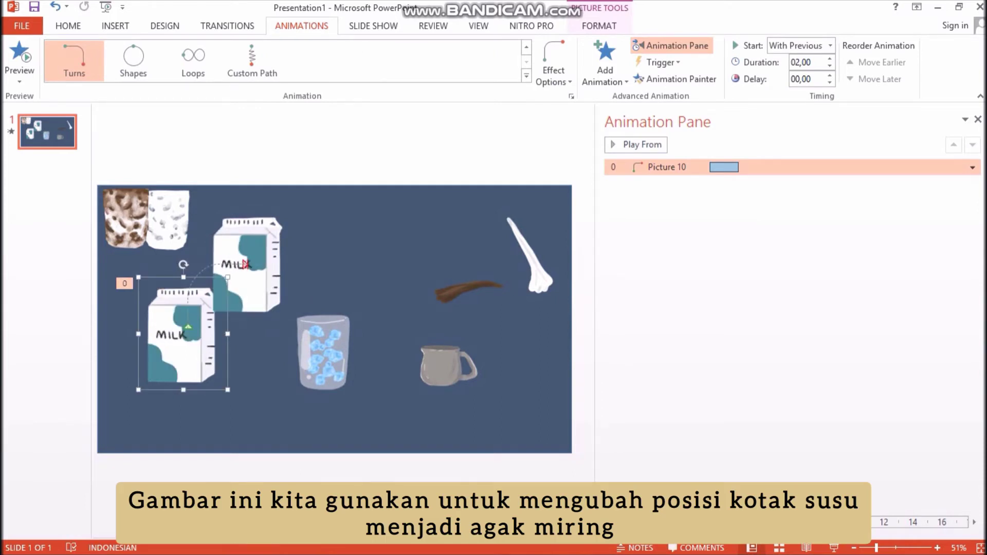
click(635, 145)
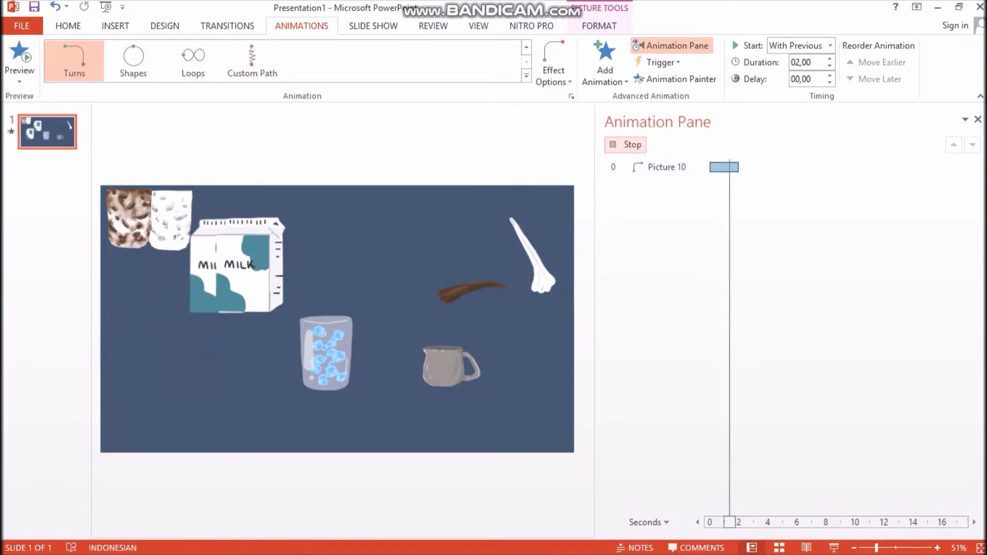
Step: Tilt the second milk carton clockwise toward the glass and place the poured milk picture between its spout and the glass
click(251, 278)
drag(248, 194, 284, 203)
click(537, 271)
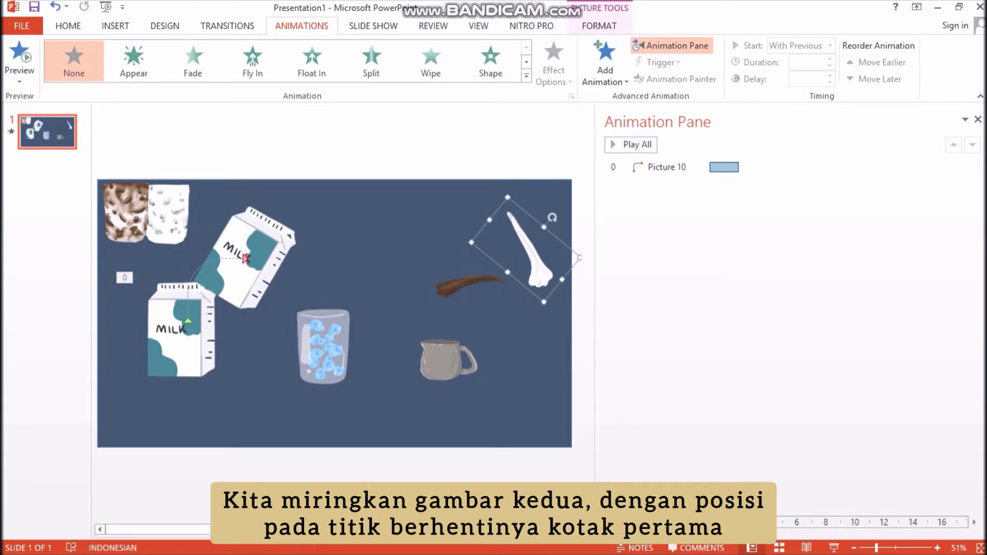
drag(537, 271, 321, 303)
drag(338, 252, 341, 254)
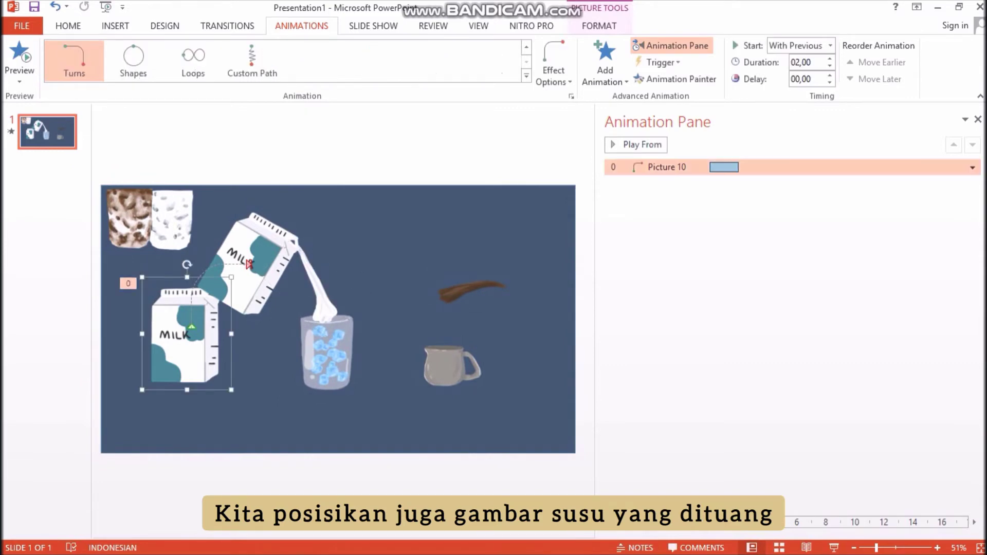
Step: Add a Fade exit effect to the first milk carton and set it to start after previous
click(605, 62)
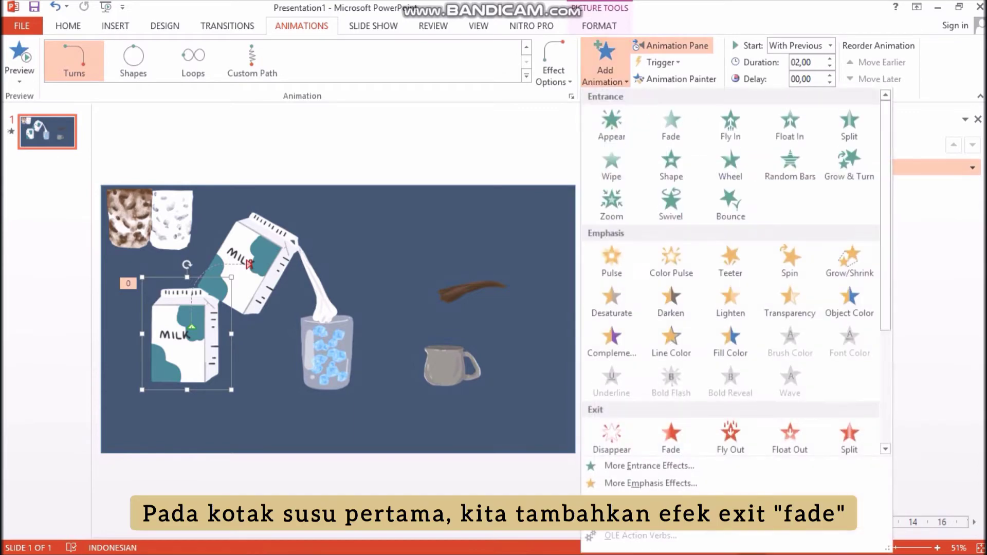
scroll(730, 268, down, 3)
click(670, 259)
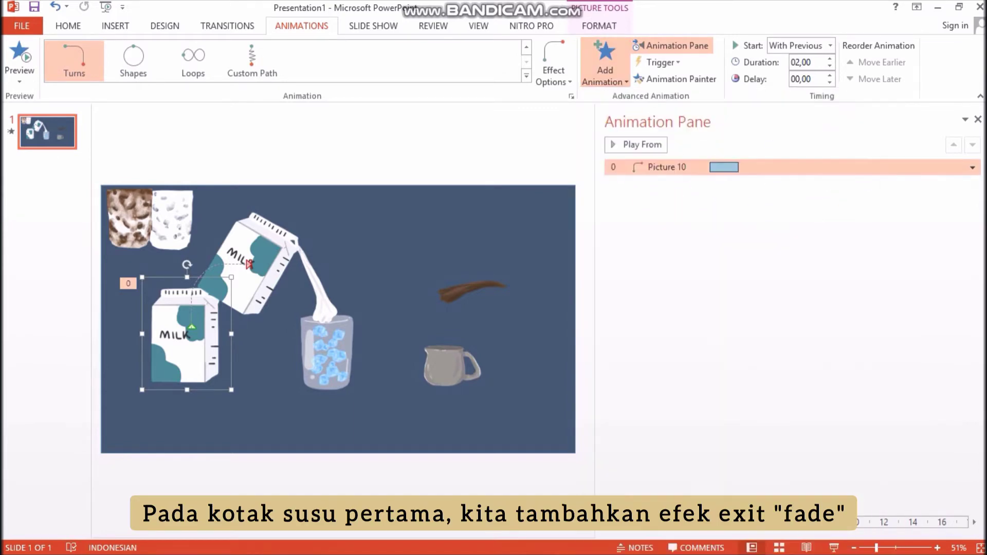
click(972, 184)
click(905, 234)
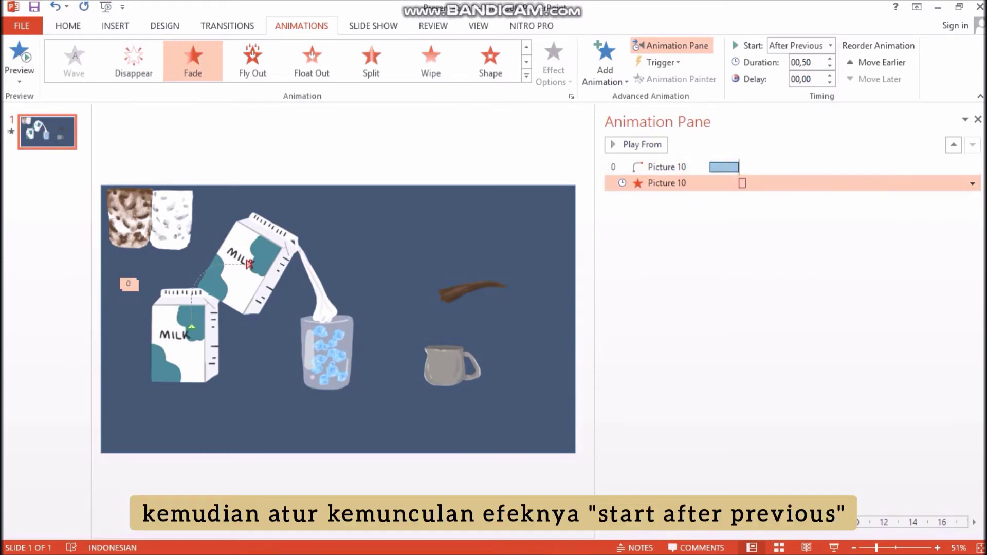
Step: Give the tilted second milk carton a Fade entrance effect that starts with previous
click(253, 280)
click(193, 61)
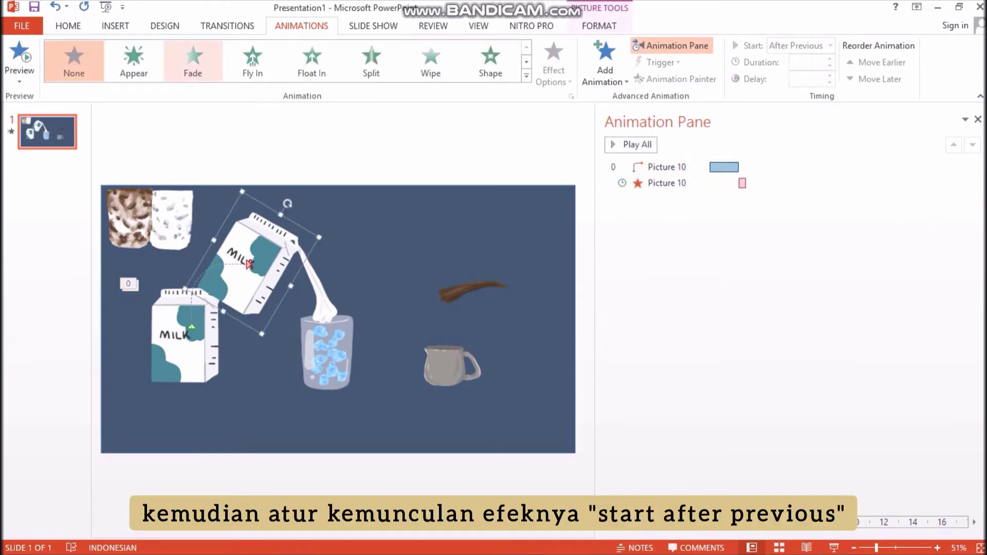
click(972, 199)
click(903, 231)
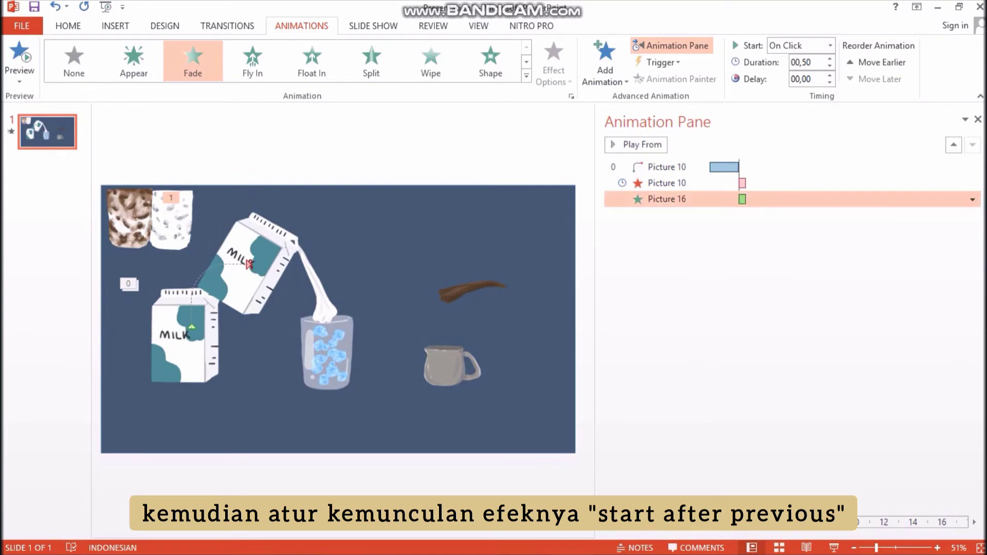
Step: Preview the carton animations and shift the start point of the first carton's motion path slightly left and down
click(668, 167)
click(636, 145)
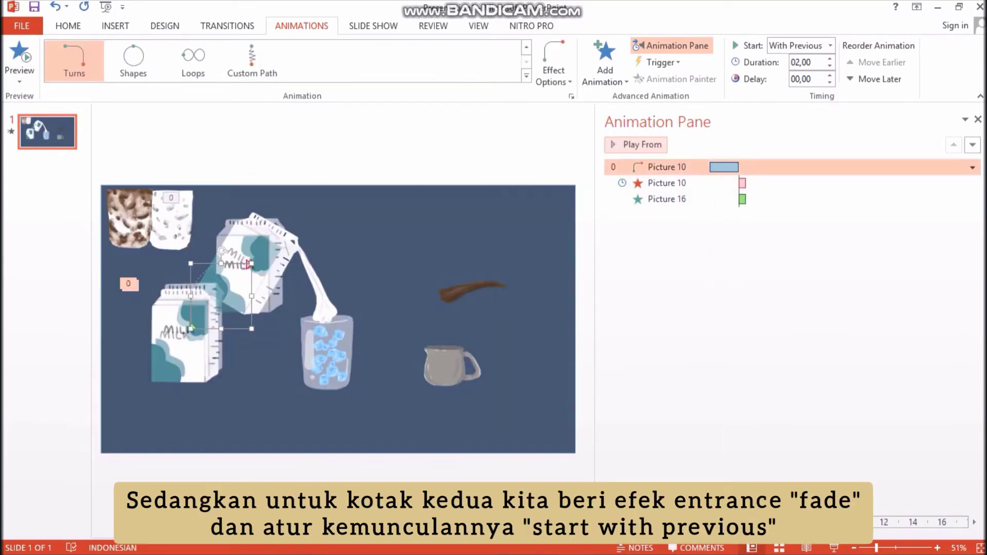
click(183, 343)
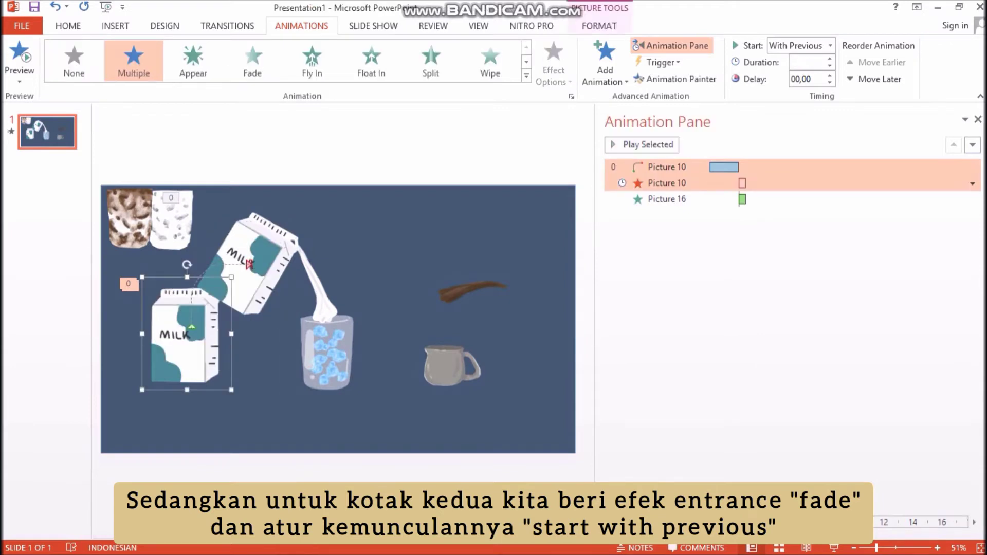
click(249, 264)
drag(192, 328, 186, 333)
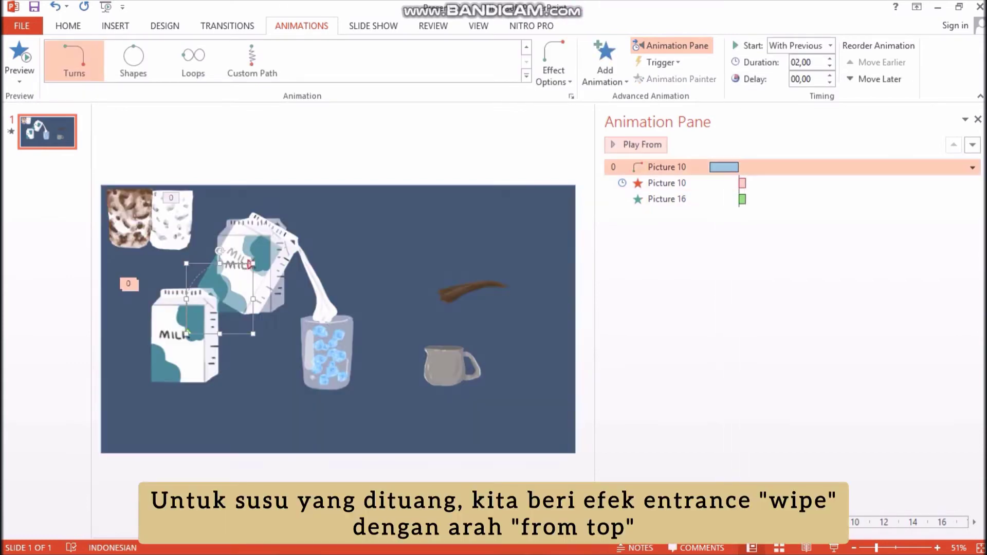
Step: Apply a Wipe entrance effect to the poured milk with its direction set to From Top
click(319, 292)
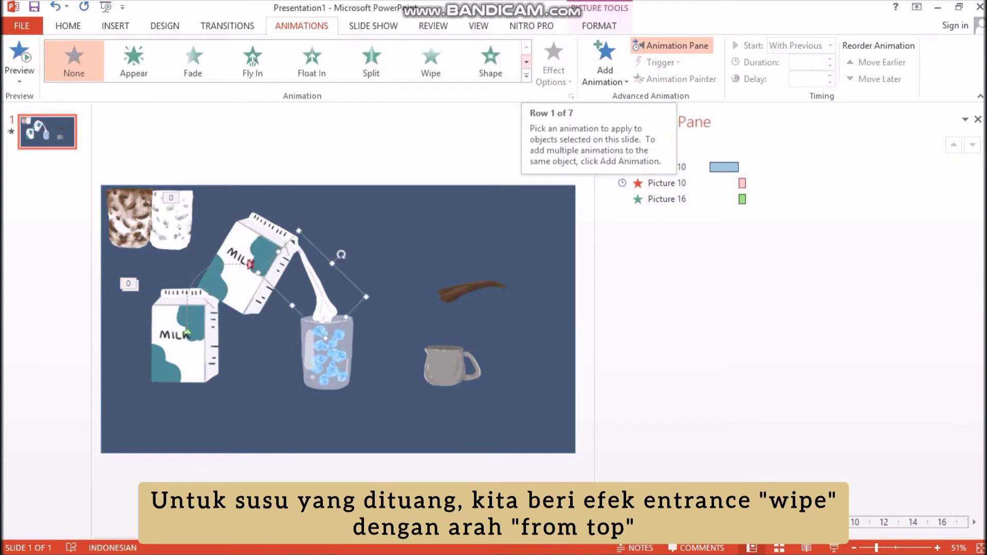
click(431, 61)
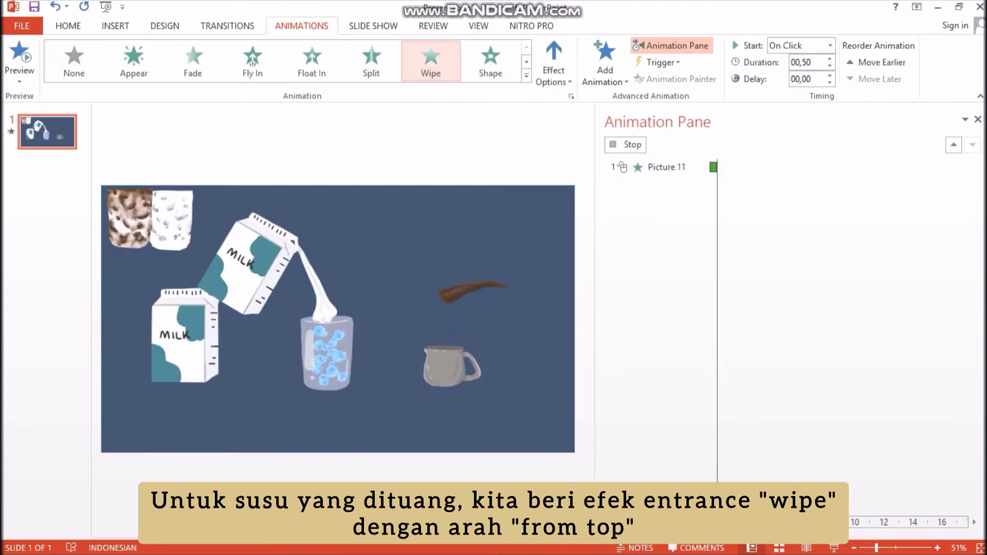
click(554, 60)
click(591, 219)
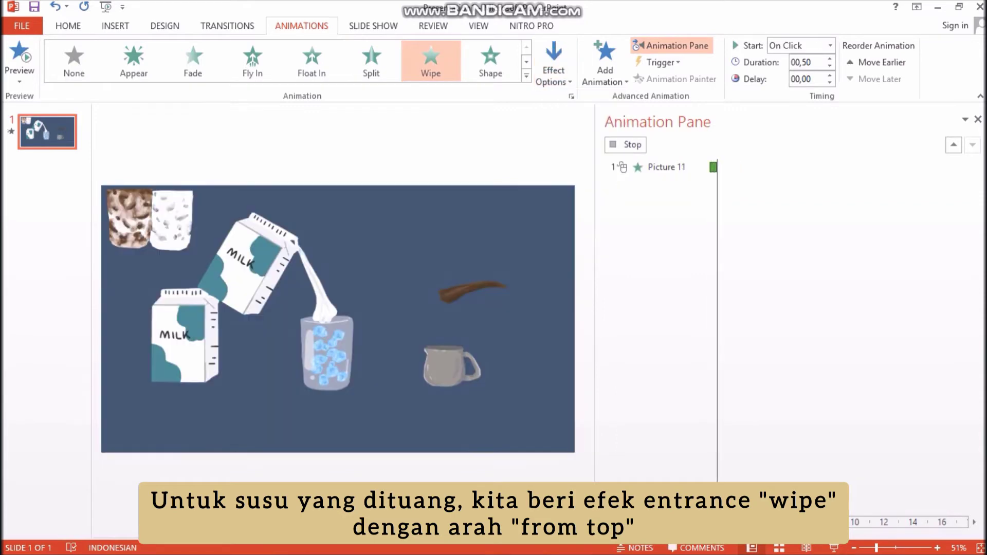
Step: Set the poured milk's Wipe to start with previous with a 0.30 second delay
click(972, 215)
click(879, 247)
drag(746, 214, 748, 215)
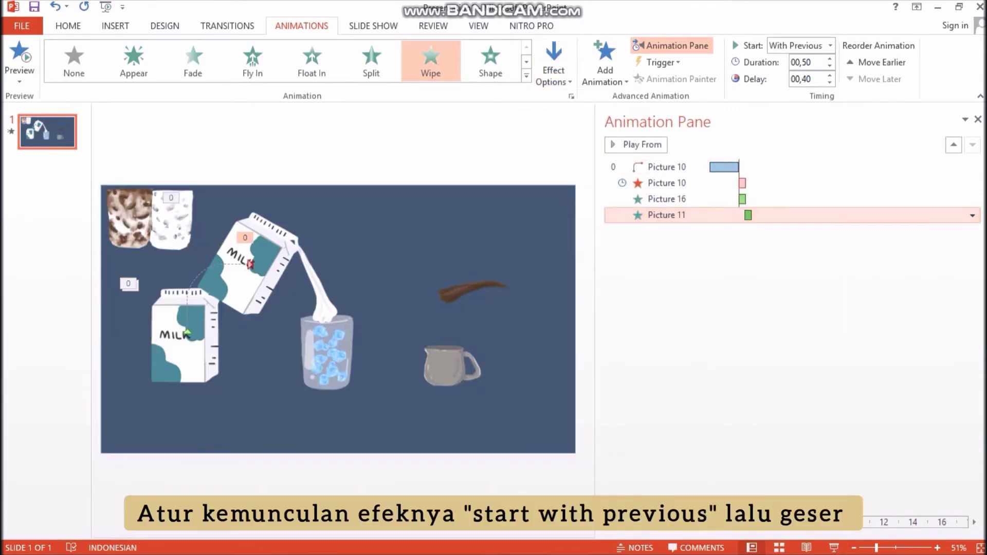
Step: Set the poured milk's Wipe duration to 1 second and preview the animations
click(972, 215)
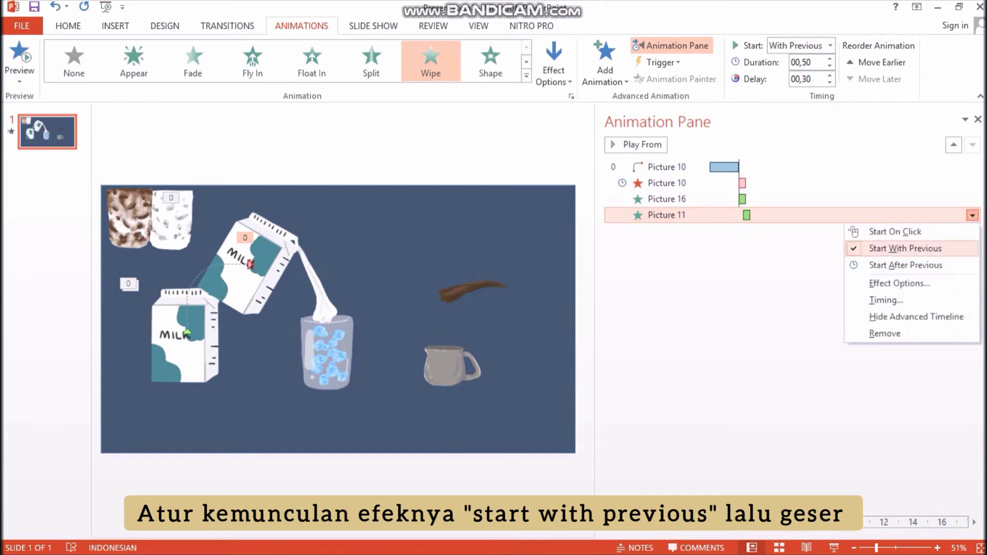
click(893, 282)
click(420, 195)
click(515, 249)
click(452, 292)
click(536, 378)
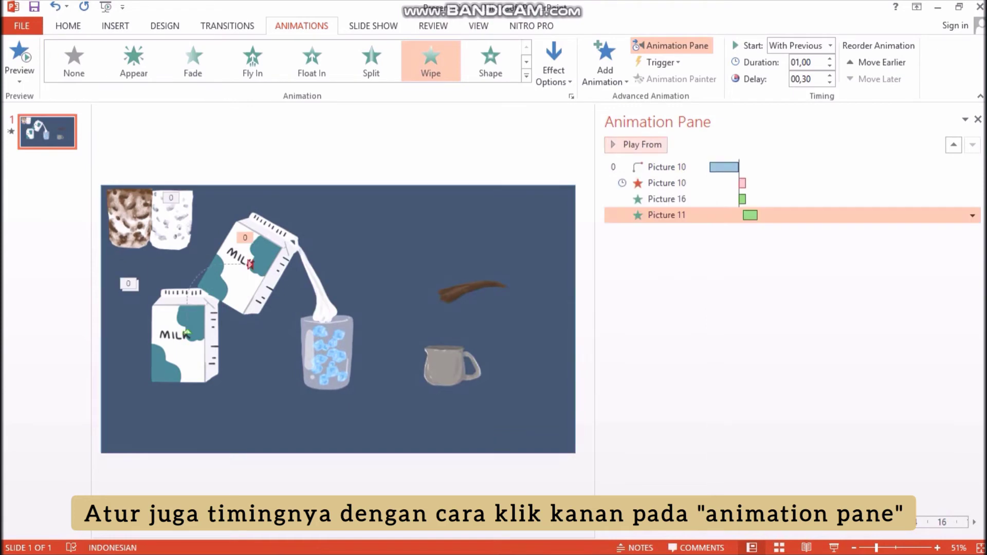
click(745, 318)
click(632, 145)
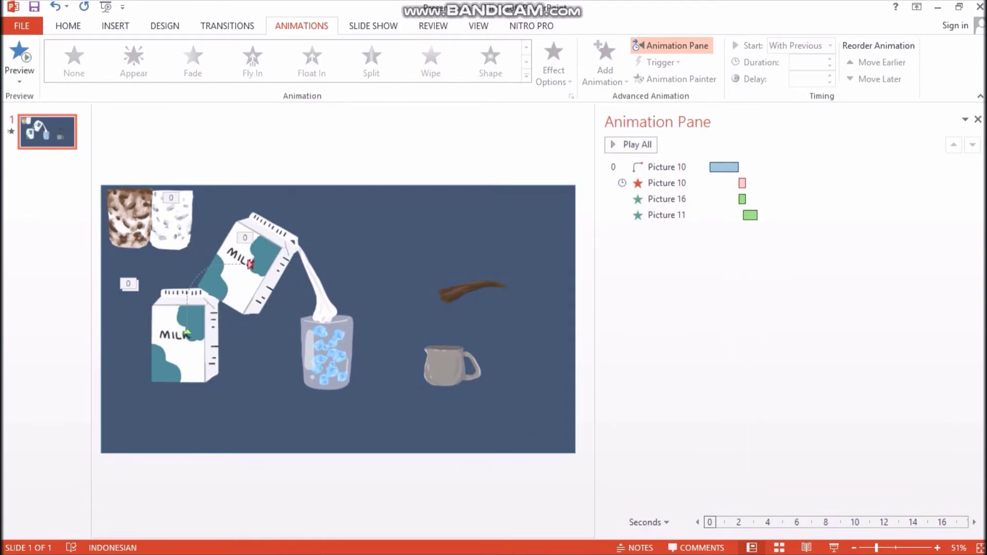
Step: Move the white milk filling picture from the slide's corner and align it inside the glass of ice
click(172, 221)
drag(172, 221, 399, 248)
right_click(401, 246)
key(Escape)
right_click(142, 221)
click(198, 344)
right_click(310, 357)
click(357, 231)
drag(398, 249, 330, 352)
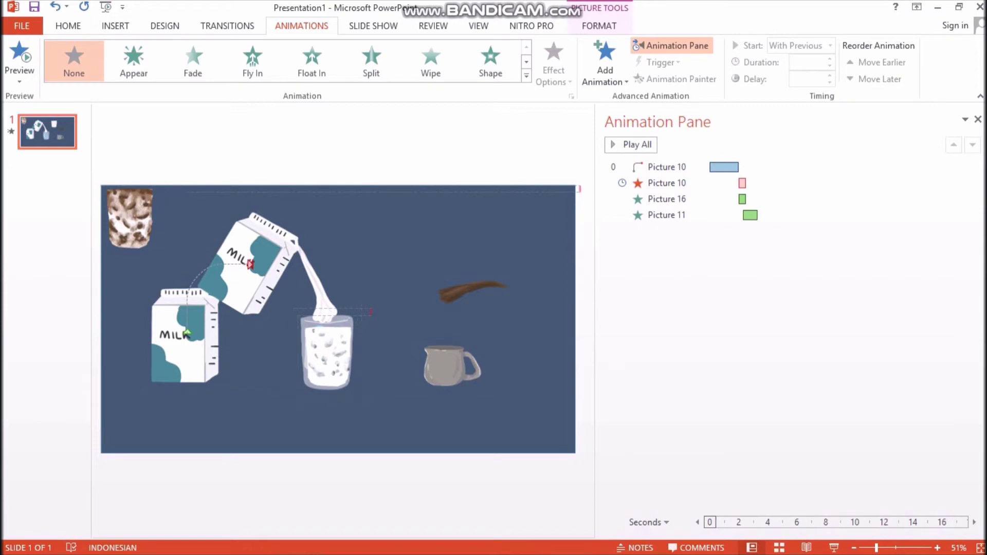
drag(328, 354, 326, 354)
key(ctrl+Left)
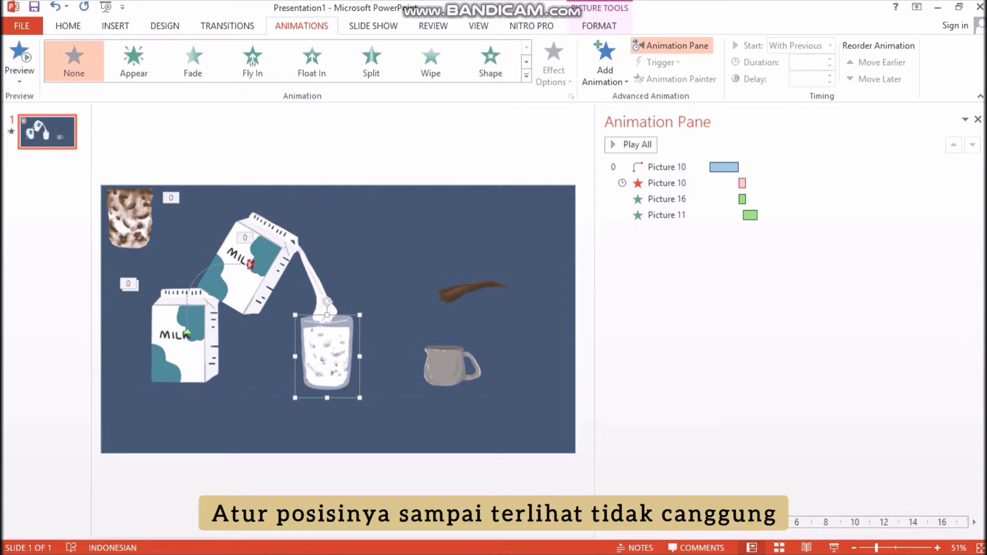
Step: Set the glass highlight lines aside on the slide and lengthen the poured milk so it reaches into the glass
click(322, 298)
drag(322, 298, 322, 298)
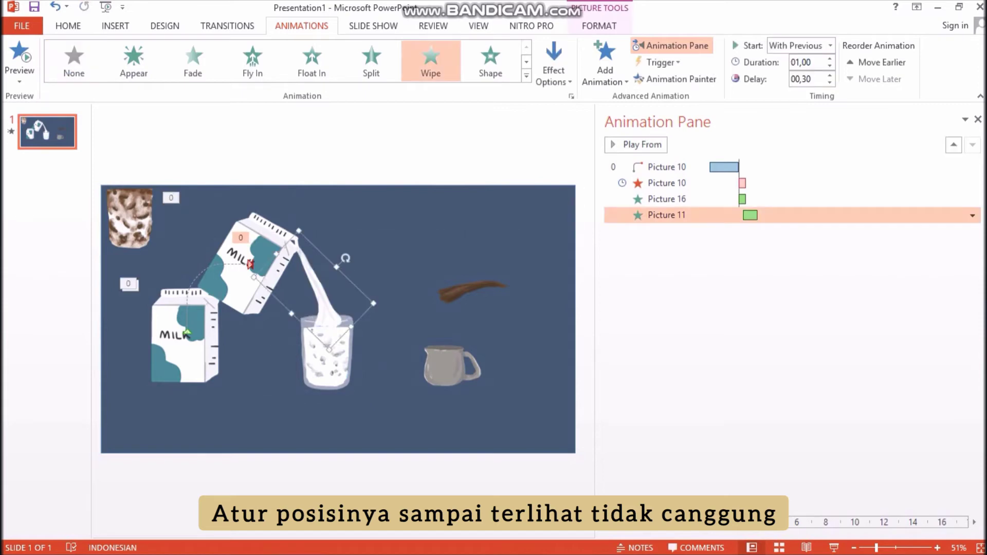
click(327, 355)
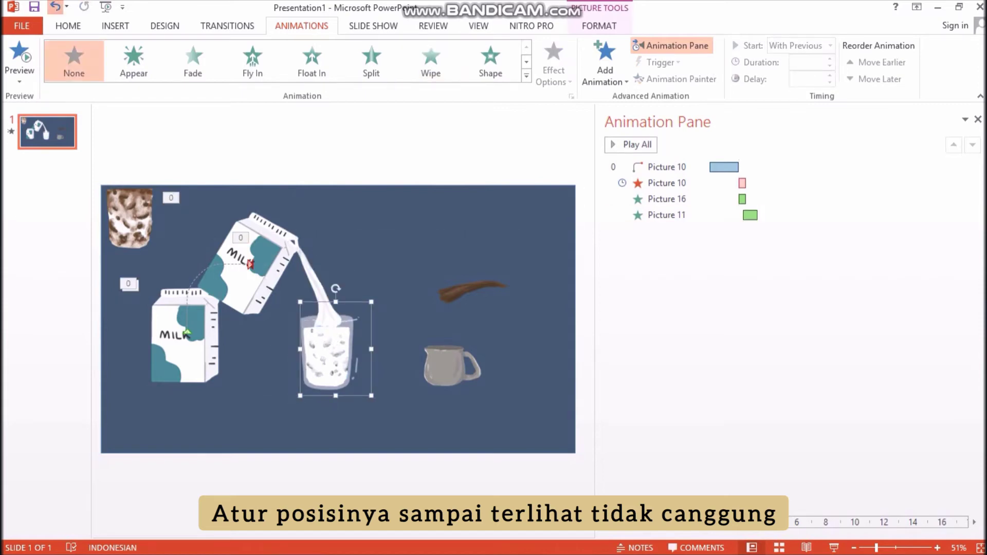
key(ctrl+z)
key(ctrl+z)
key(ctrl+z)
key(ctrl+z)
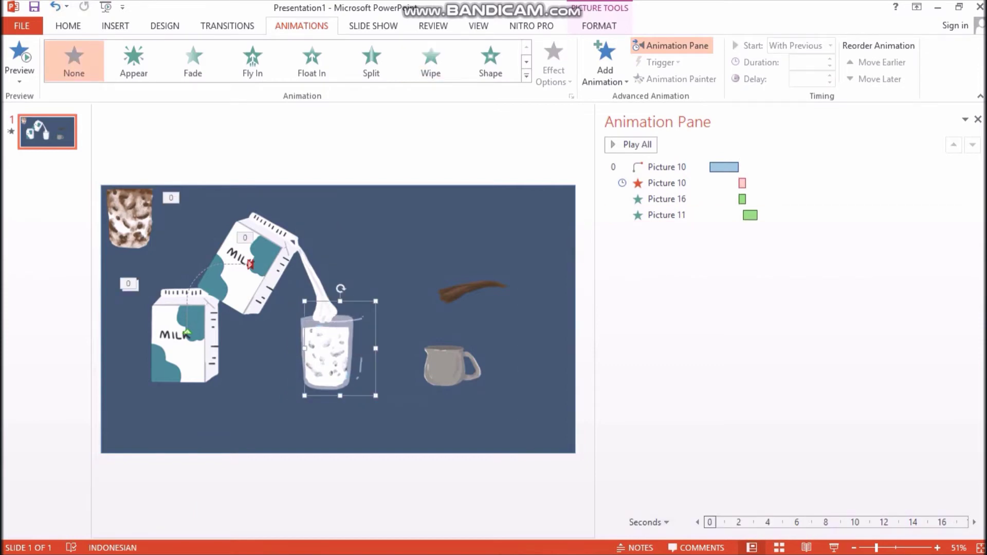
key(ctrl+y)
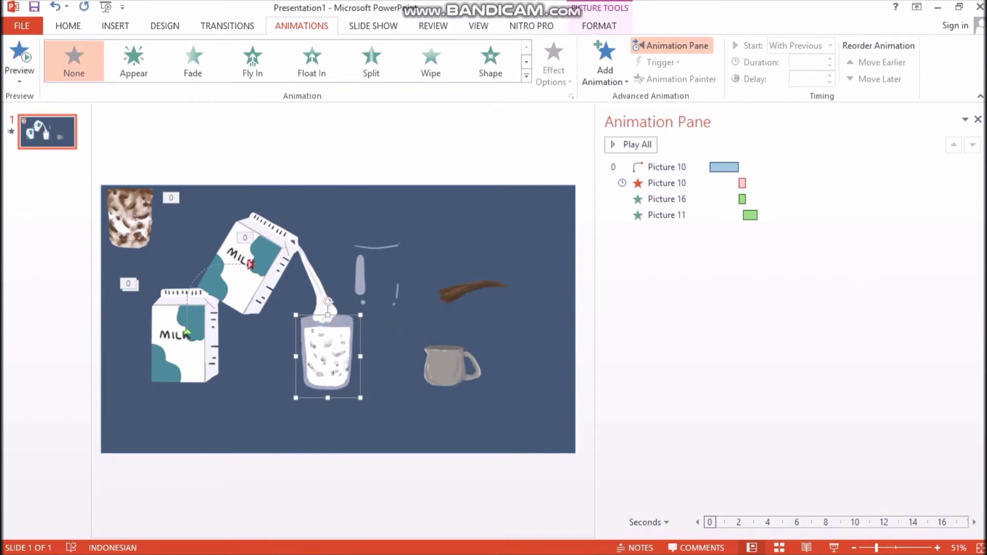
click(667, 215)
drag(325, 338, 328, 345)
Step: Apply a Wipe entrance effect from the bottom to the milk filling, starting with previous with a 1.30 second delay
click(328, 358)
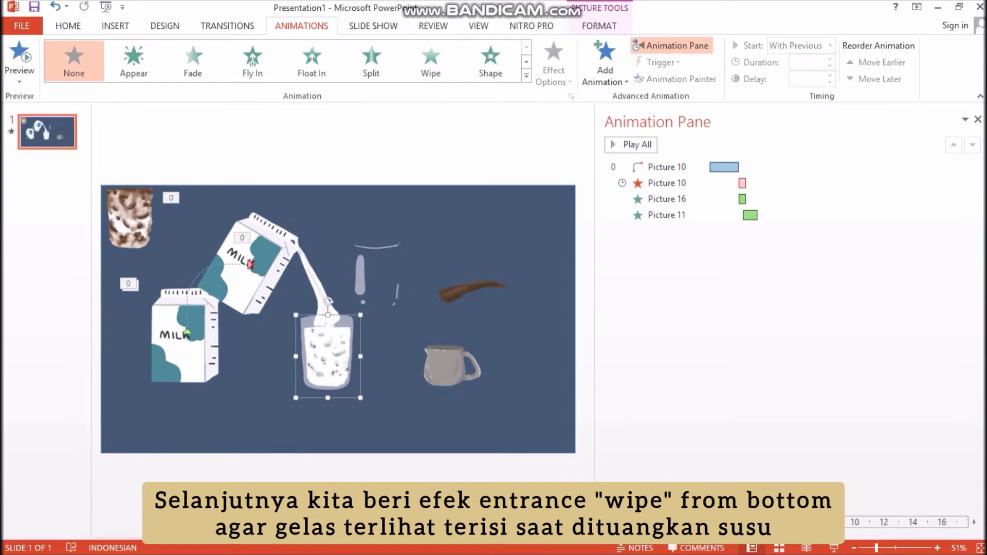
click(431, 61)
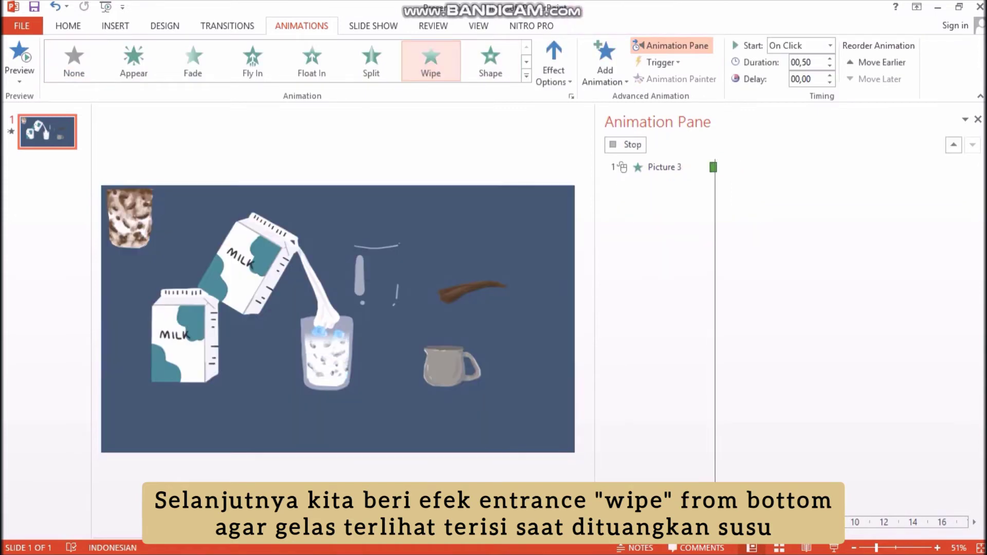
right_click(845, 235)
click(874, 262)
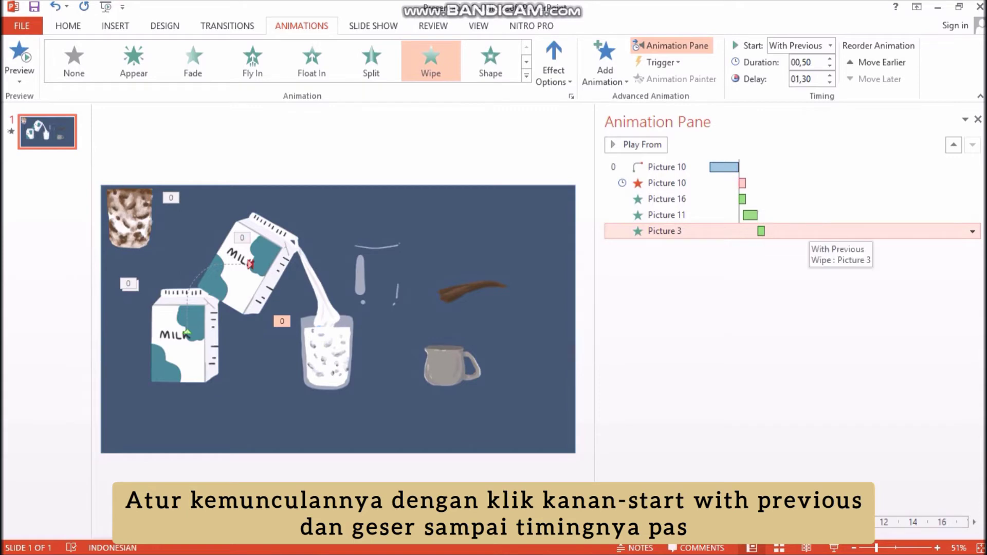
Step: Set the milk filling's Wipe duration to 5 seconds
right_click(846, 236)
click(873, 315)
click(515, 250)
click(466, 263)
click(536, 379)
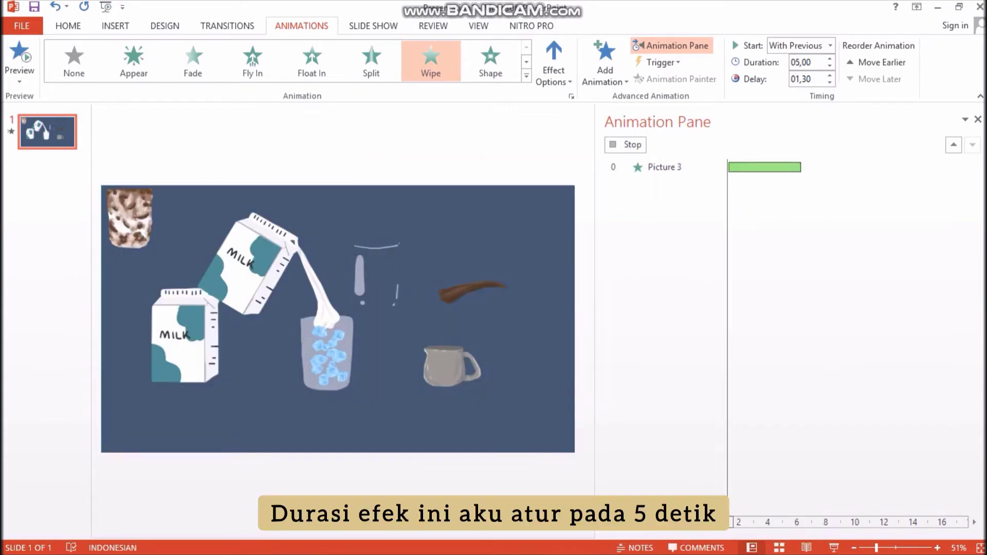
Step: Move the milk filling's Wipe slightly earlier on the animation timeline and preview the sequence
drag(787, 232, 781, 231)
click(766, 288)
click(636, 145)
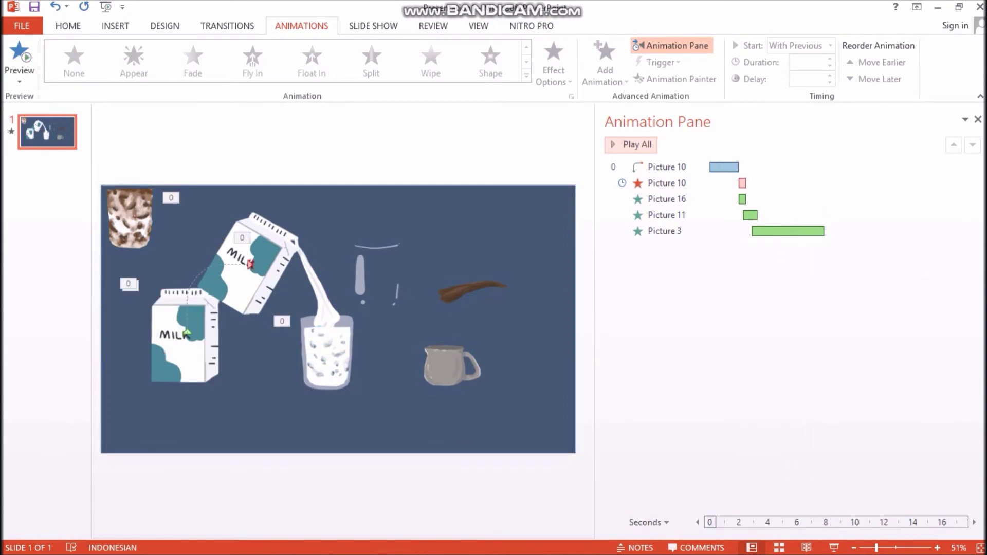
Step: Lengthen the poured milk further down into the glass and preview the sequence briefly
drag(316, 287, 321, 293)
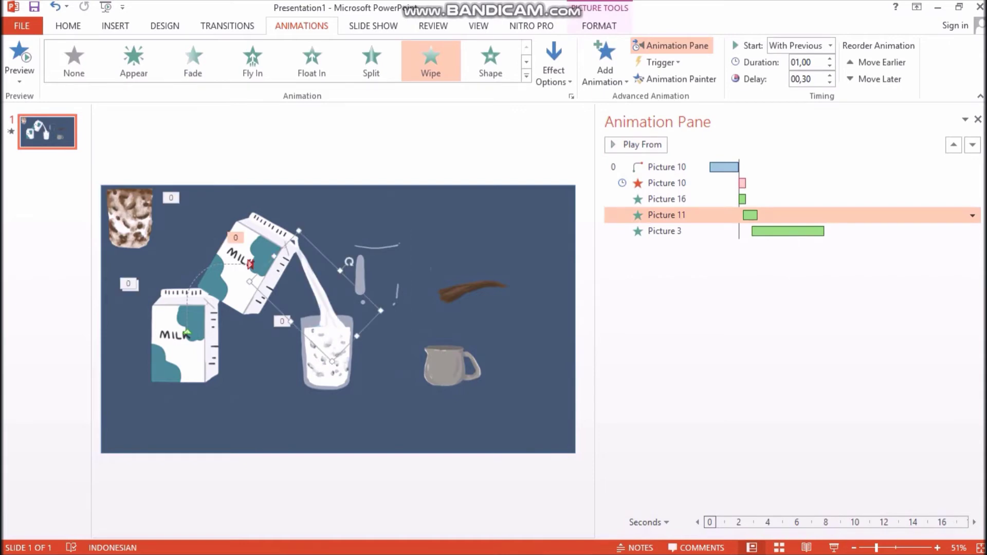
click(667, 167)
click(631, 145)
click(625, 145)
Step: Move the milk filling's Wipe earlier to begin almost together with the poured milk, and play all animations
drag(788, 232, 780, 232)
click(761, 308)
click(631, 145)
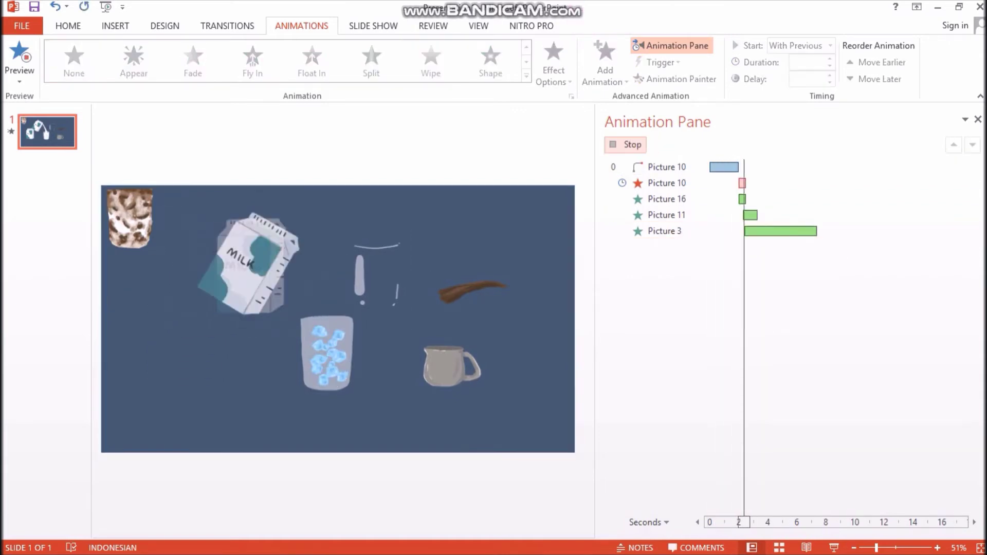
click(445, 366)
click(519, 412)
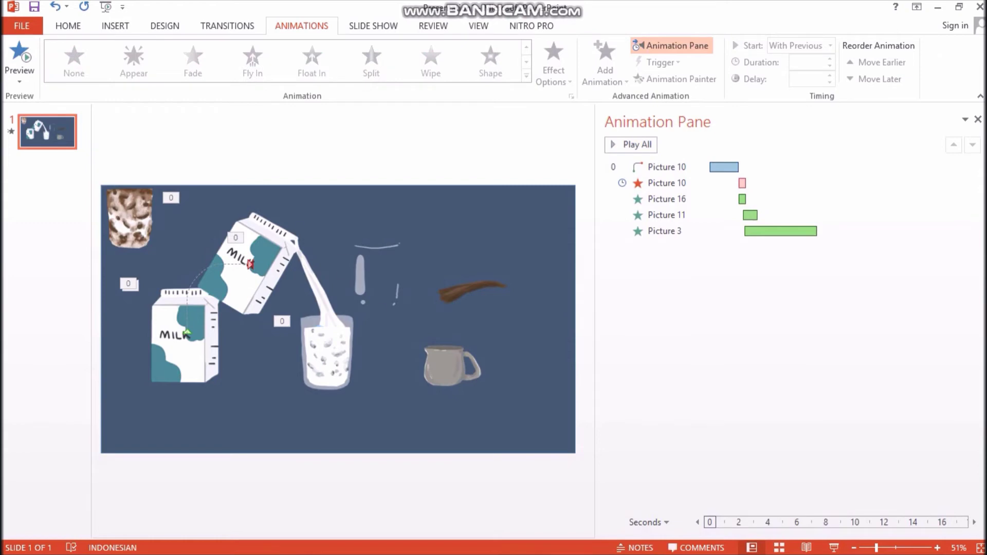
Step: Add a Wipe exit animation to the poured milk stream
click(318, 290)
click(604, 62)
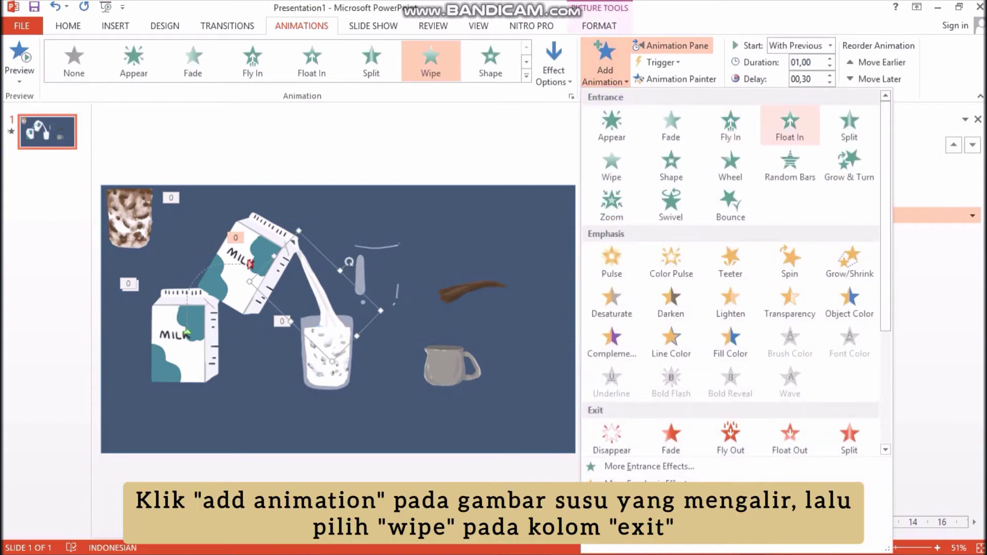
scroll(730, 272, down, 5)
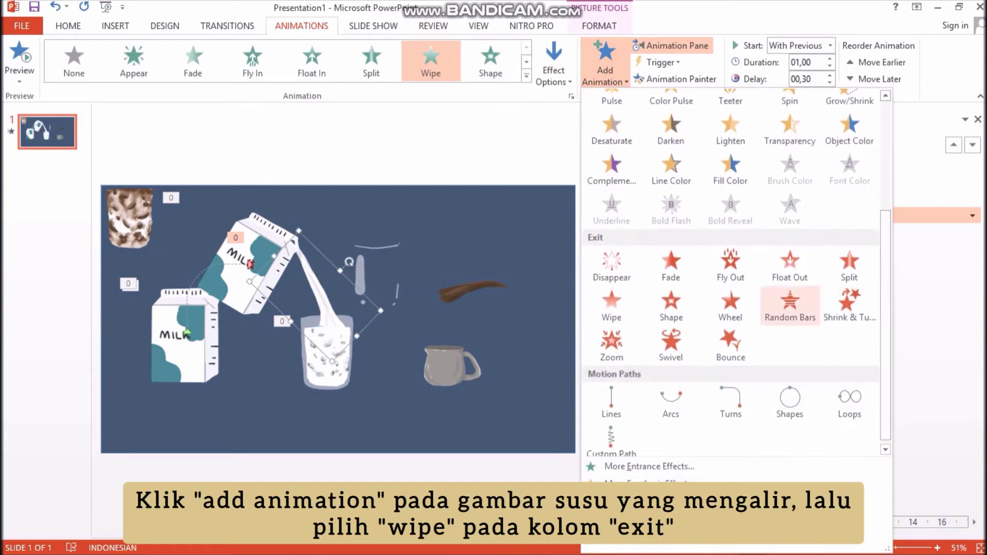
click(612, 306)
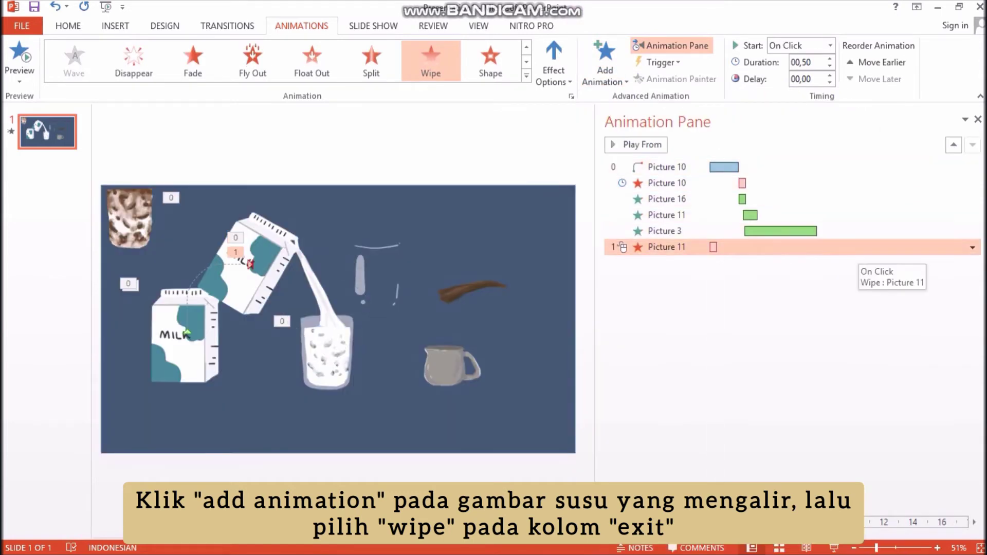
Step: Start the poured milk's exit Wipe With Previous, move it near the end of the milk filling, and set its duration to 2 seconds
click(971, 247)
click(914, 297)
click(920, 275)
drag(744, 247, 818, 246)
click(972, 247)
click(884, 328)
click(514, 249)
click(455, 282)
click(535, 379)
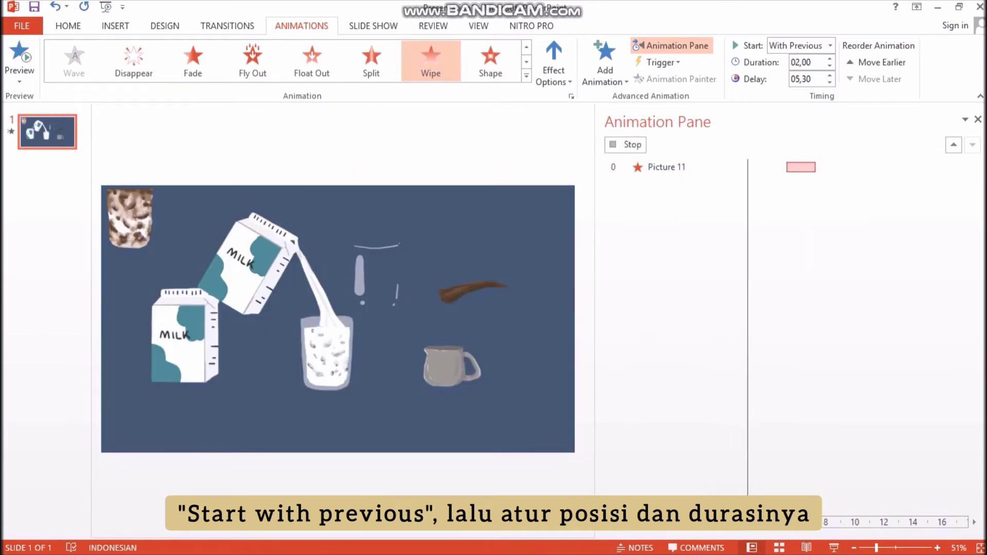
Step: Set the poured milk's exit Wipe delay to 4.8 seconds and play the sequence from the first animation
click(625, 145)
click(667, 167)
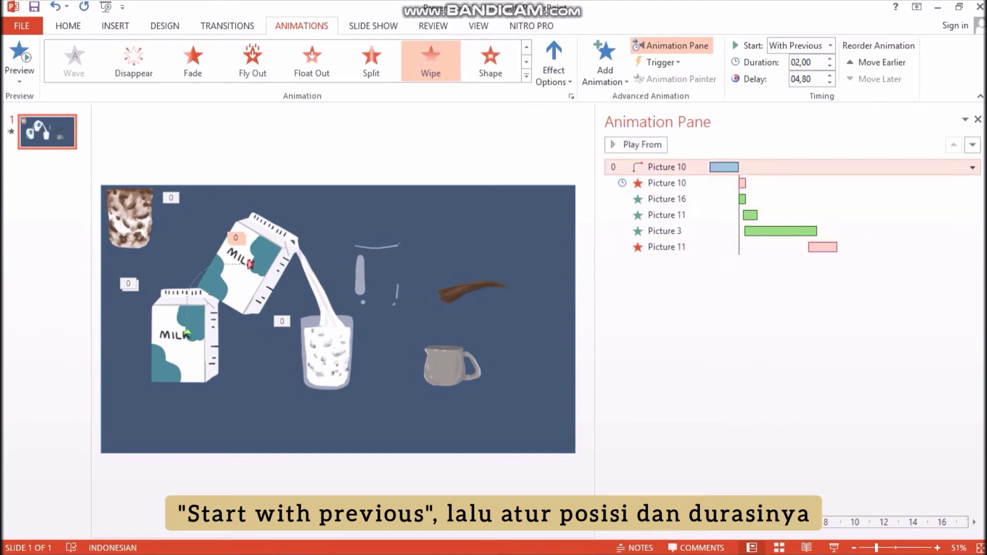
click(635, 144)
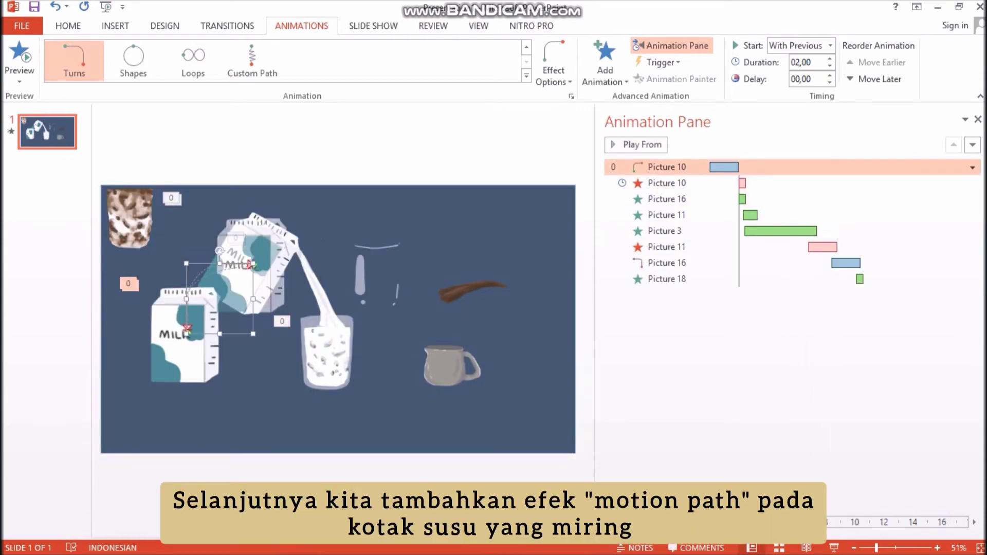
Step: Add a Fade exit to the tilted milk carton and start it With Previous
click(252, 286)
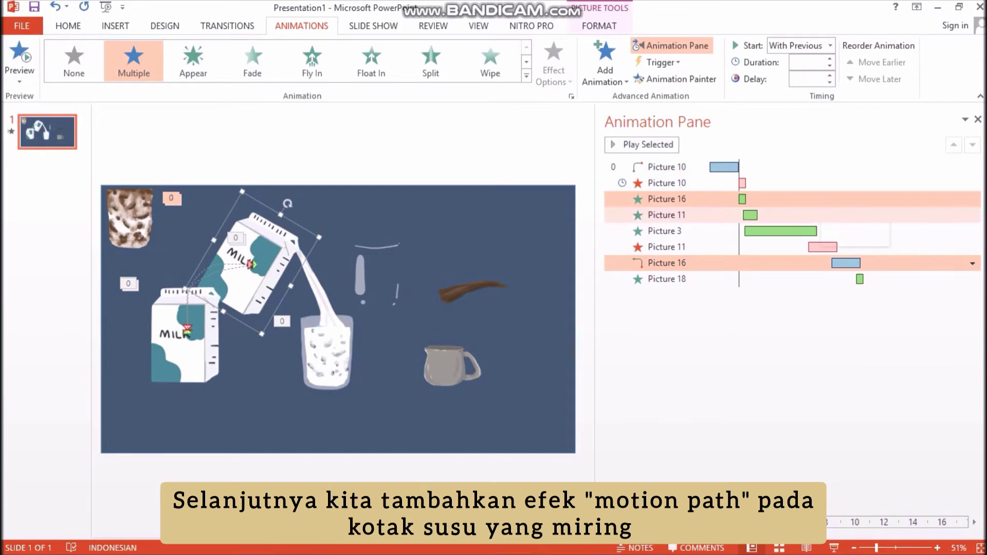
click(605, 70)
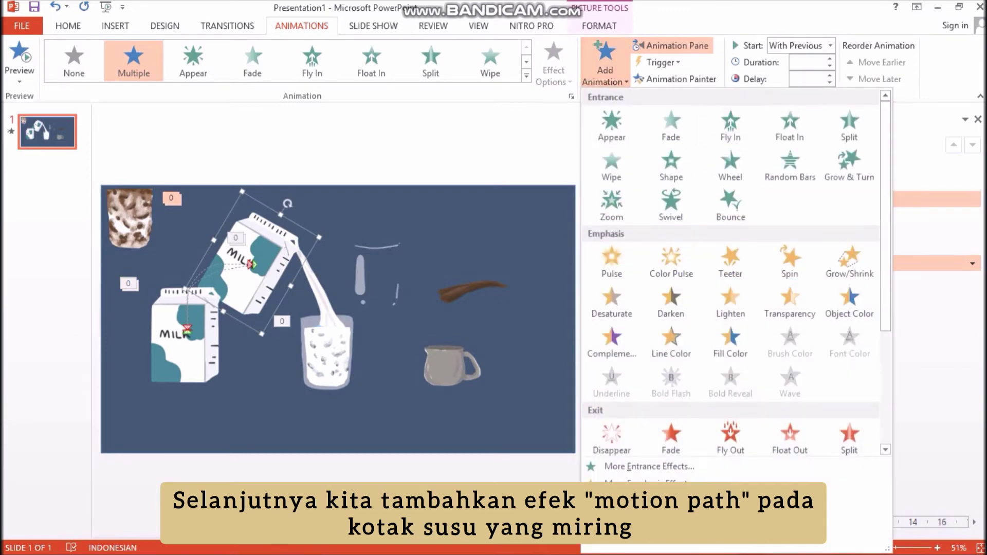
click(671, 437)
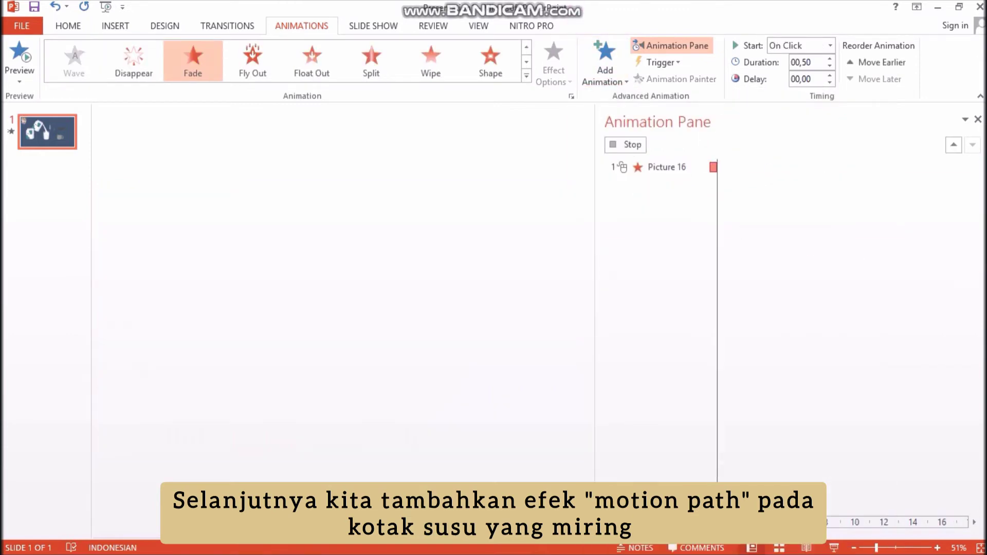
click(972, 295)
click(884, 328)
Step: Reorder the tilted carton's exit Fade before the upright carton copy's entrance, align it with the end of the carton's return path, and play all
drag(667, 294, 667, 272)
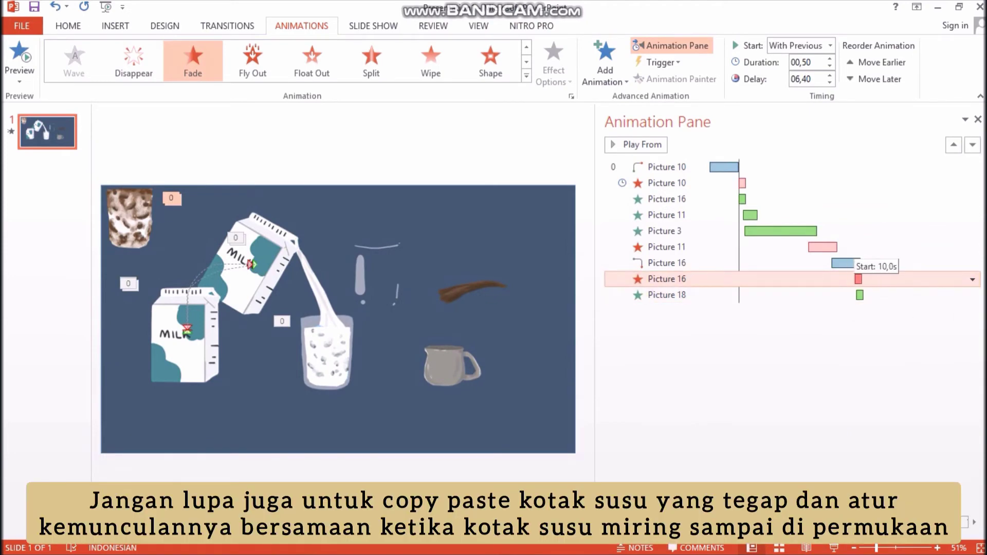
drag(859, 280, 858, 279)
click(802, 339)
click(631, 145)
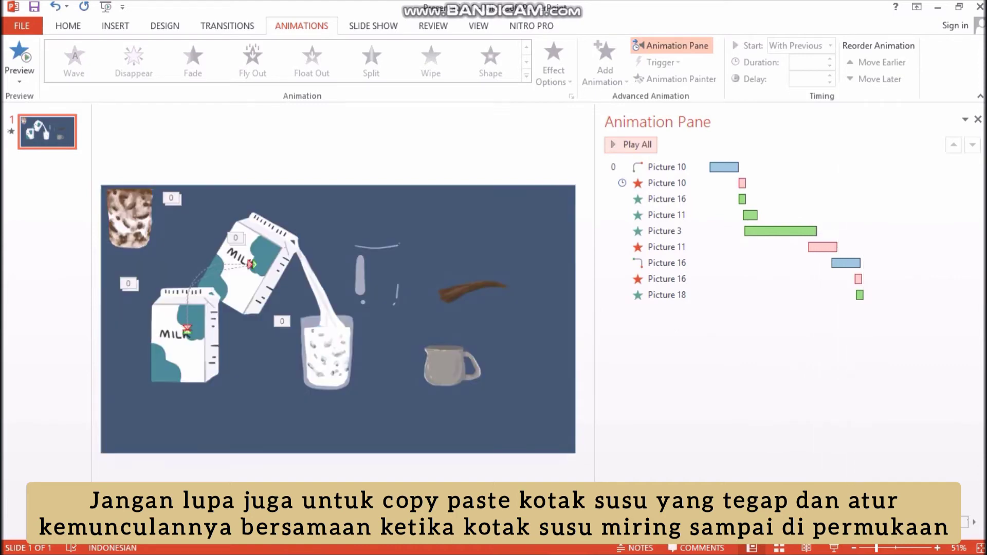
Step: Place the coffee stream tilted above the glass beside the poured milk and nudge the grey pitcher slightly
drag(461, 301, 342, 286)
click(55, 7)
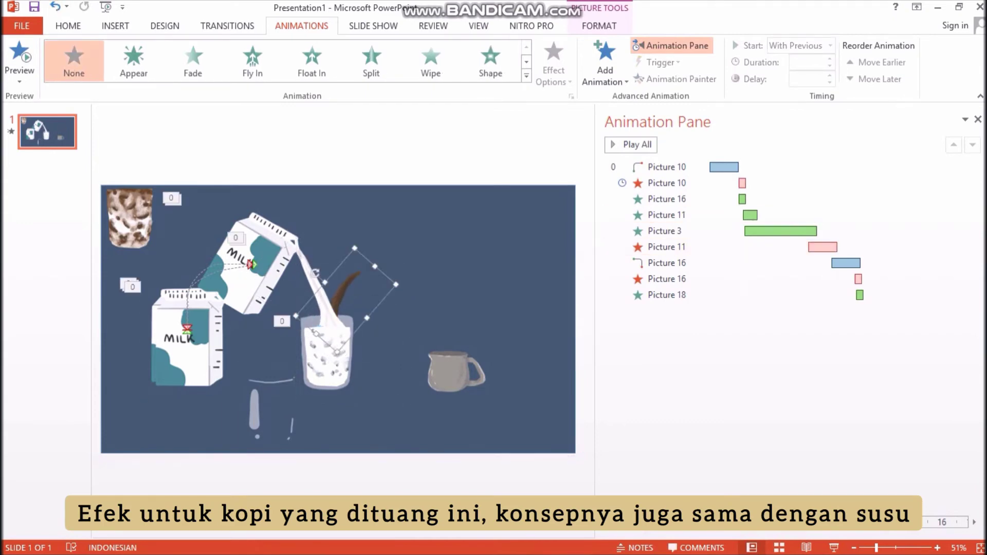
drag(456, 373, 453, 369)
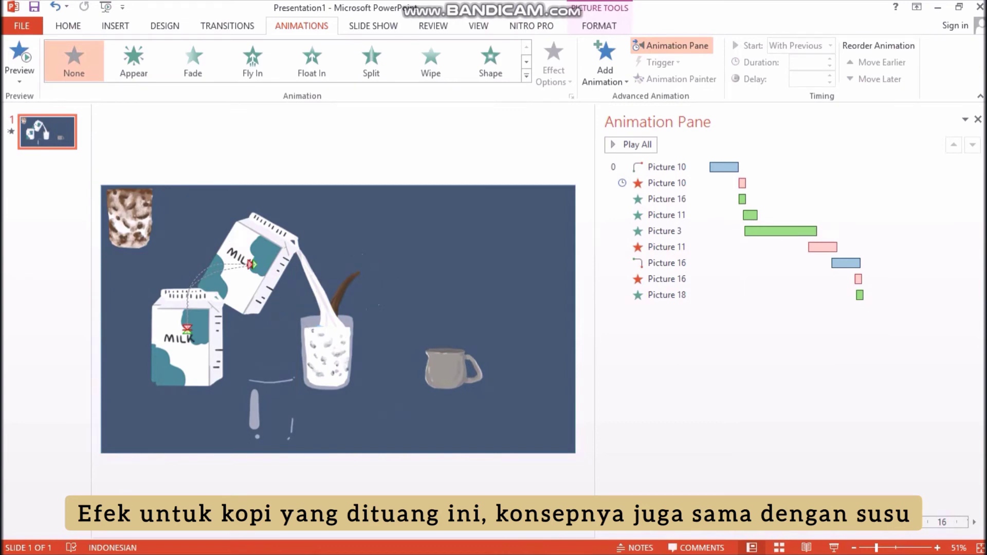
Step: Apply a Turns motion path to the grey pitcher with the direction Up Right
click(526, 76)
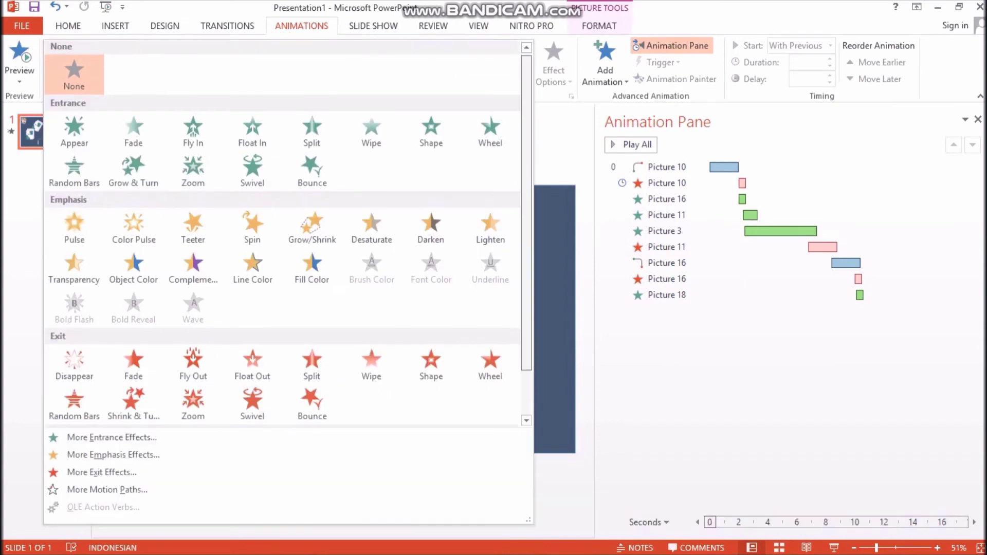
scroll(288, 309, down, 2)
click(196, 408)
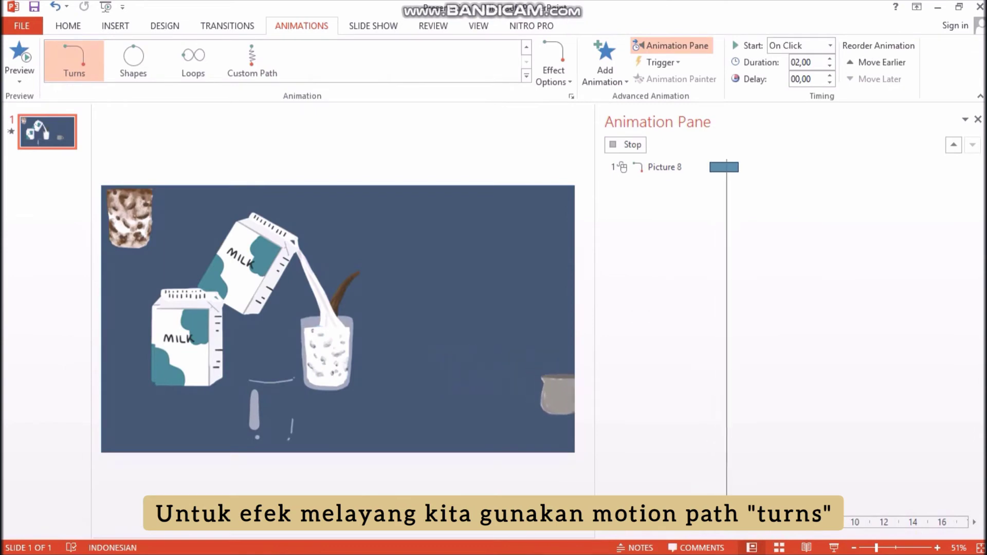
click(553, 62)
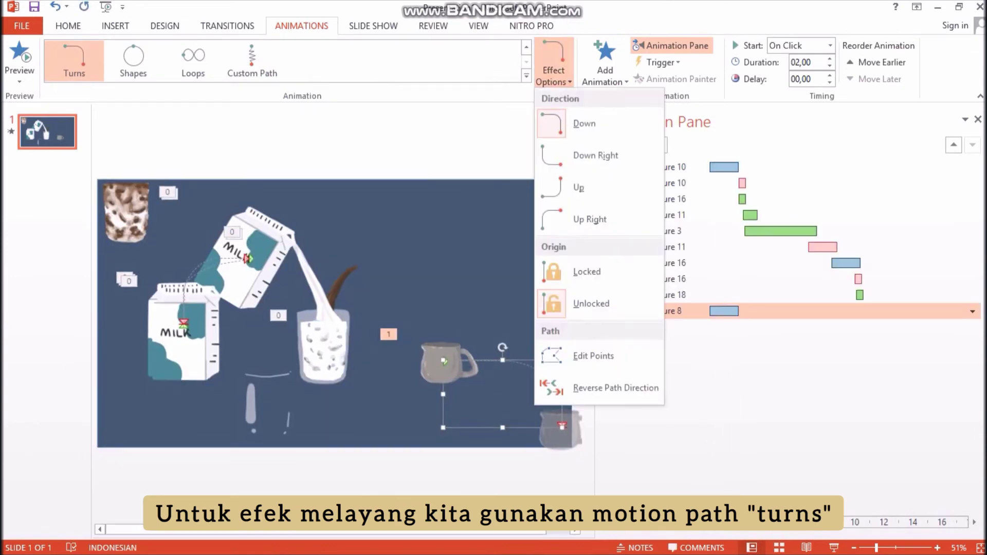
click(586, 218)
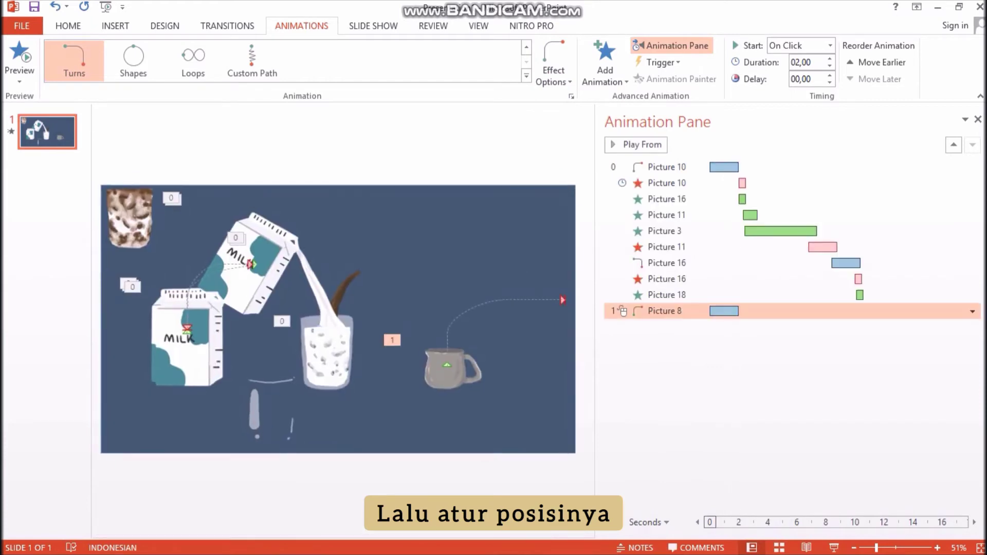
Step: Move the end of the pitcher's path next to the coffee stream and start the motion After Previous
click(562, 300)
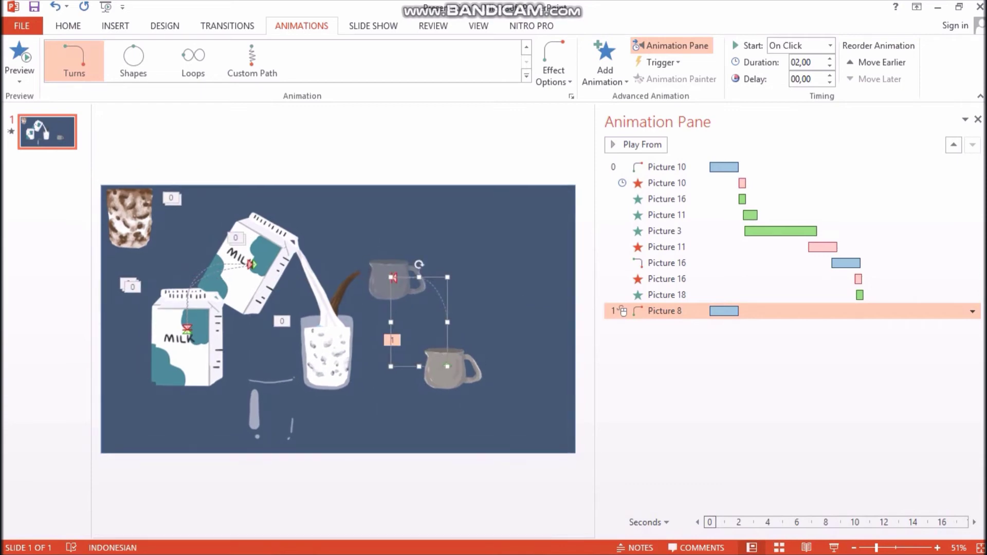
click(972, 311)
click(912, 362)
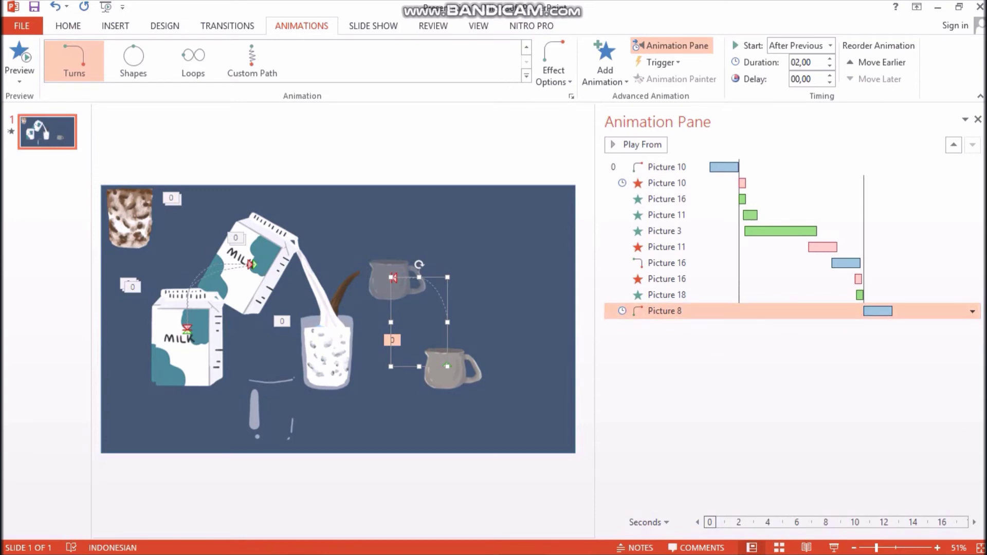
Step: Duplicate the grey pitcher, place the copy at the end of the motion path, and remove the copy's pasted animation
click(448, 374)
key(ctrl+c)
key(ctrl+v)
drag(454, 376, 391, 277)
click(972, 327)
click(885, 446)
Step: Align the pitcher copy with the coffee stream and rotate it counterclockwise into a pouring position
click(447, 369)
click(391, 283)
click(394, 278)
click(379, 282)
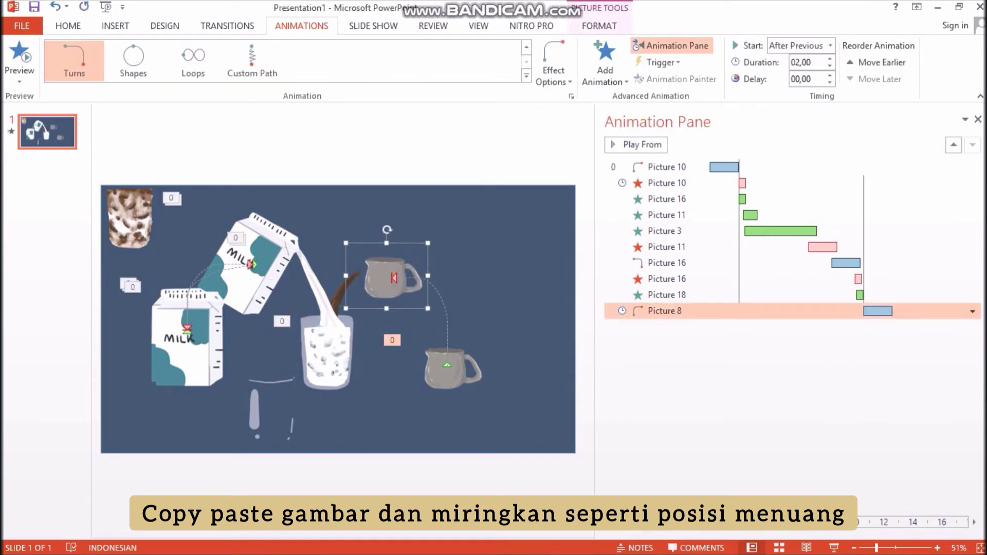
drag(387, 230, 363, 235)
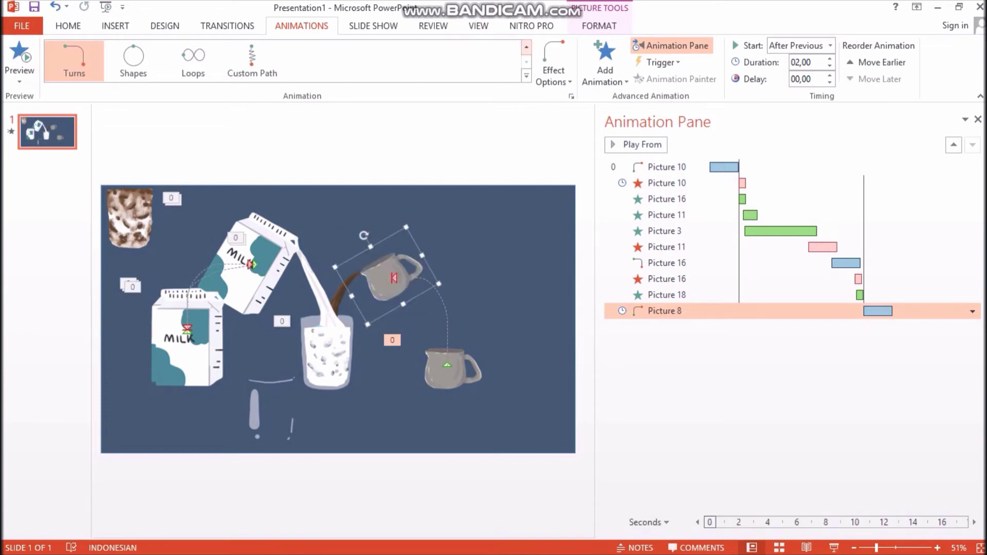
click(526, 48)
click(192, 61)
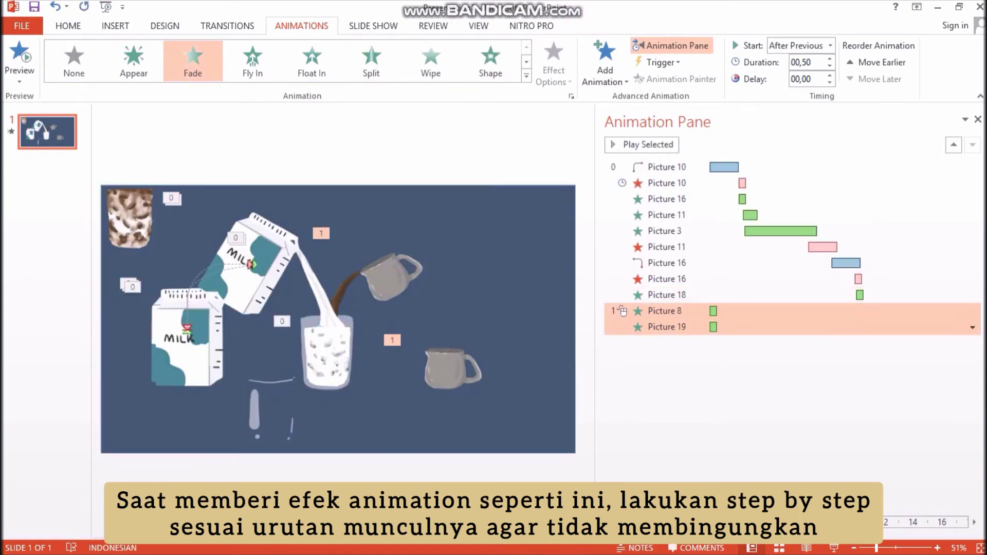
click(751, 359)
click(752, 313)
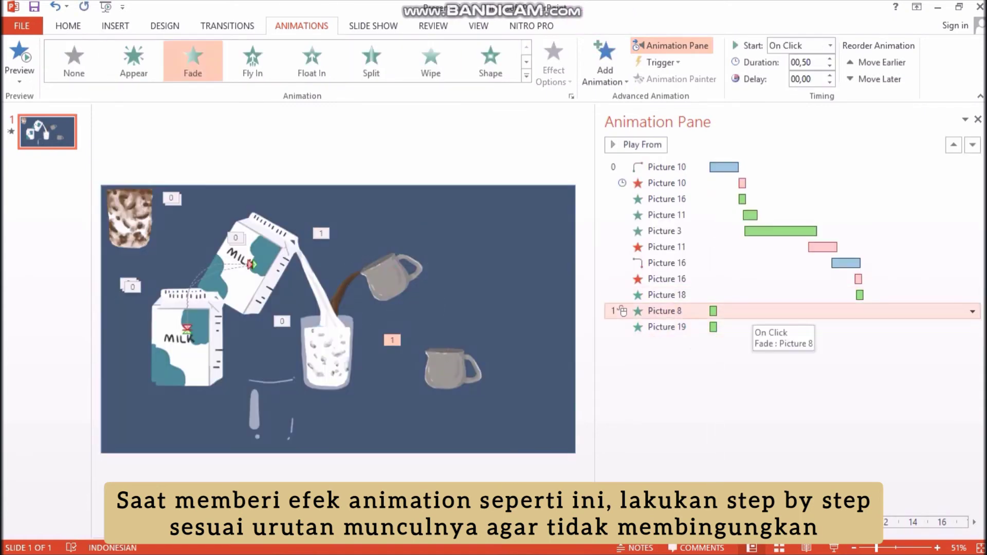
click(756, 310)
click(756, 327)
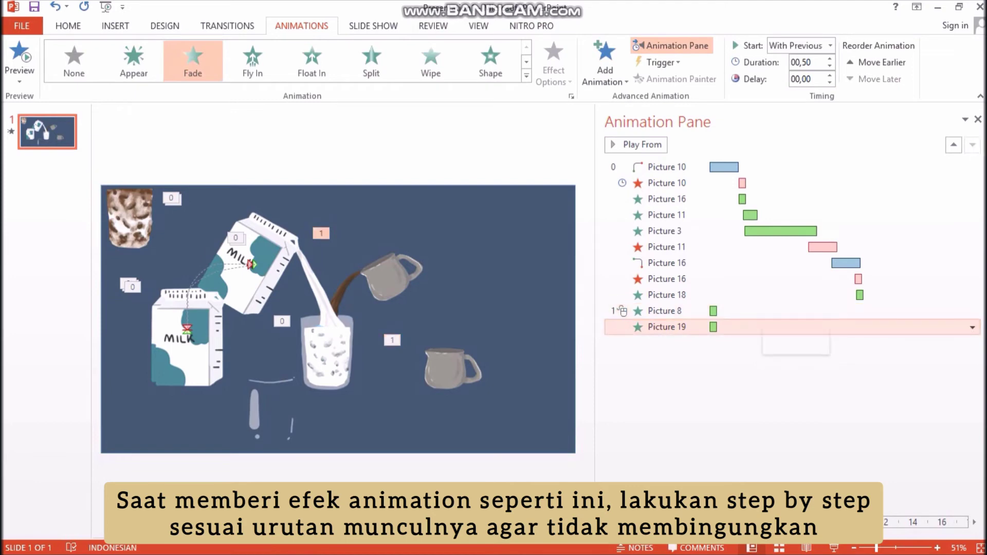
click(761, 367)
key(ctrl+z)
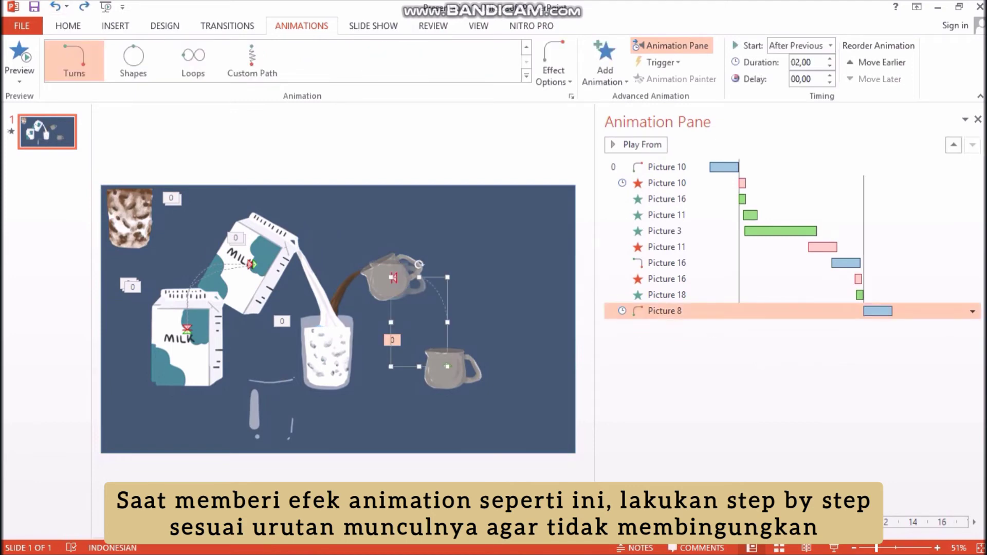
Step: Apply a Fade entrance to the tilted pitcher alone, starting With Previous with a delay of 1.5 seconds
click(381, 282)
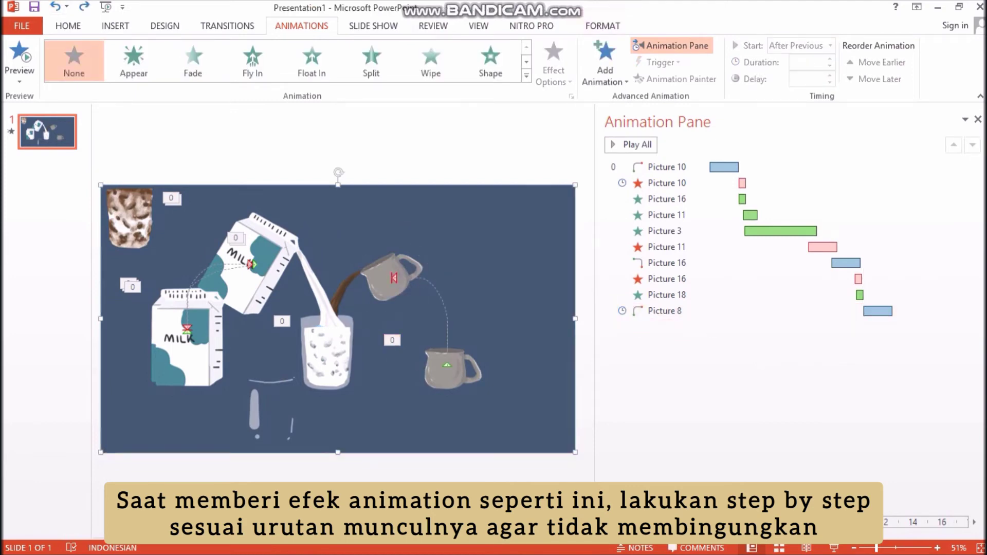
click(193, 61)
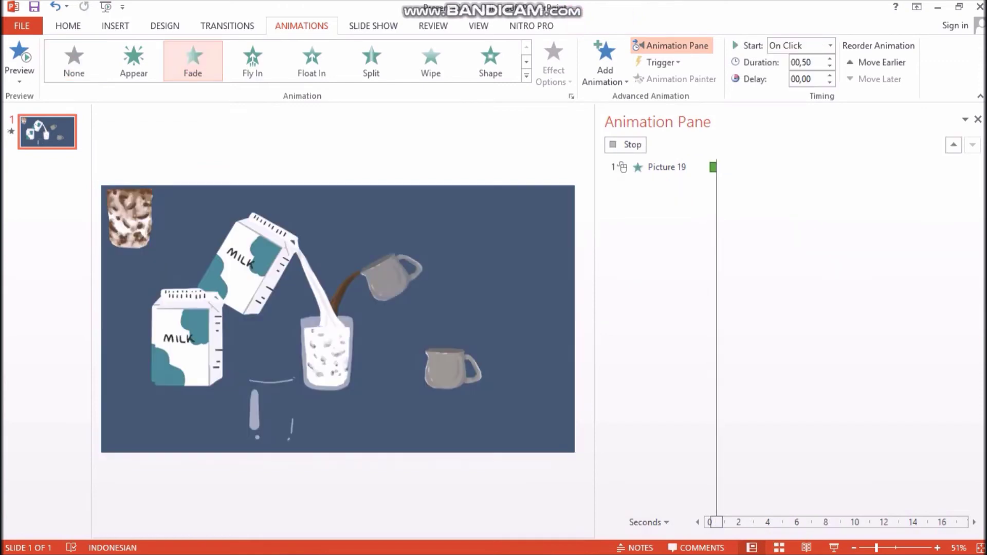
click(972, 326)
click(873, 359)
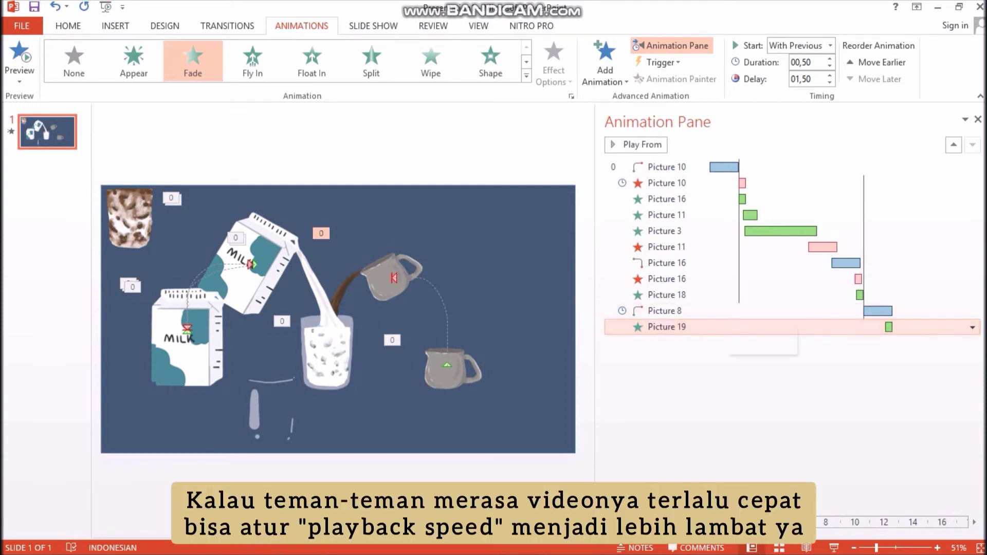
Step: Add a Fade exit to the upright pitcher, start it With Previous, and align it with the tilted pitcher's entrance on the timeline
click(765, 312)
click(605, 64)
scroll(670, 378, down, 1)
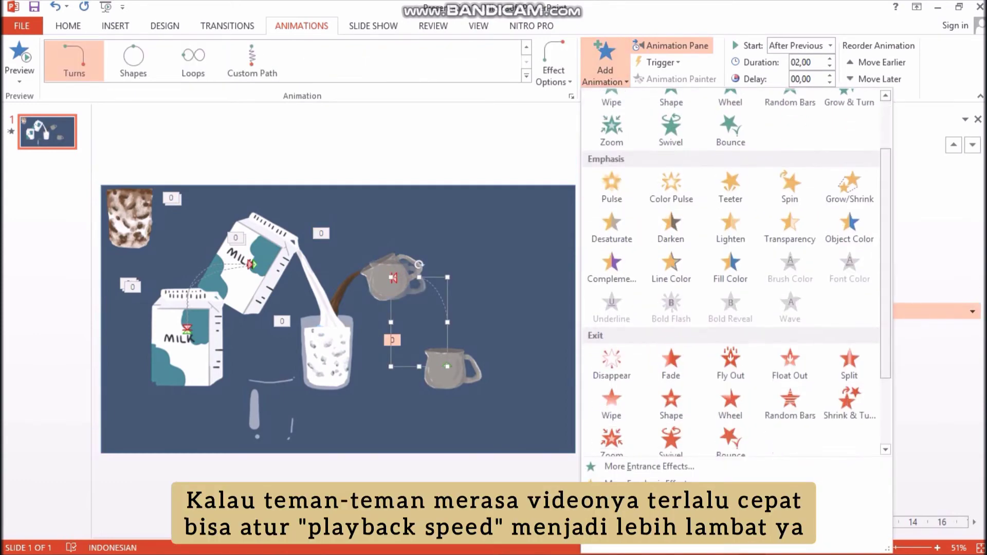
click(670, 378)
click(971, 344)
click(884, 375)
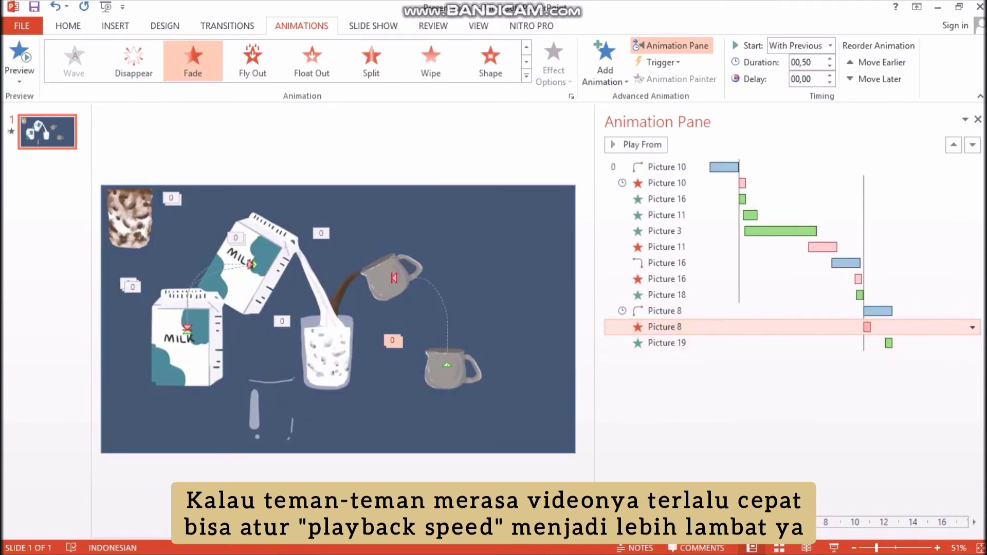
click(880, 394)
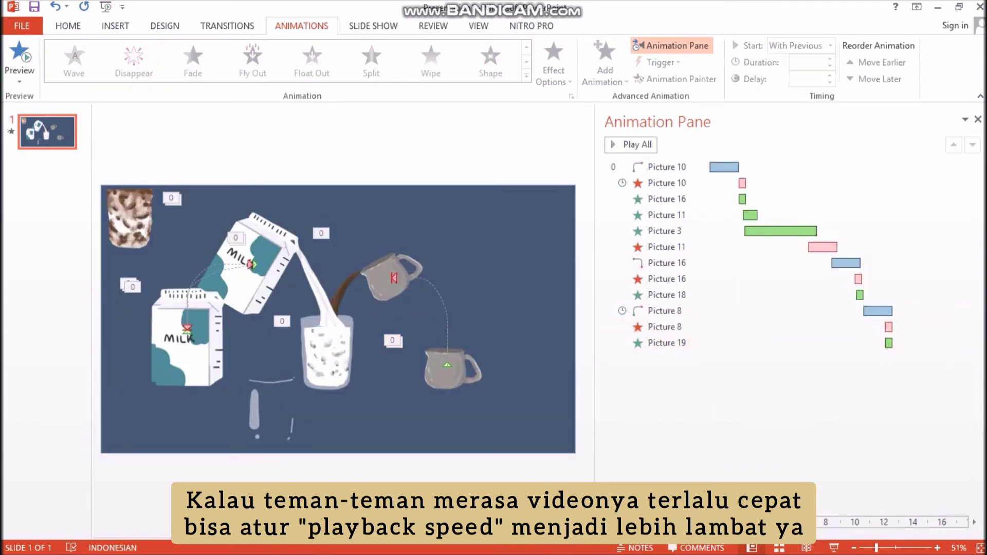
Step: Change the stacking order of the overlapping pictures so that the coffee stream can be selected above the poured milk
click(341, 291)
click(387, 279)
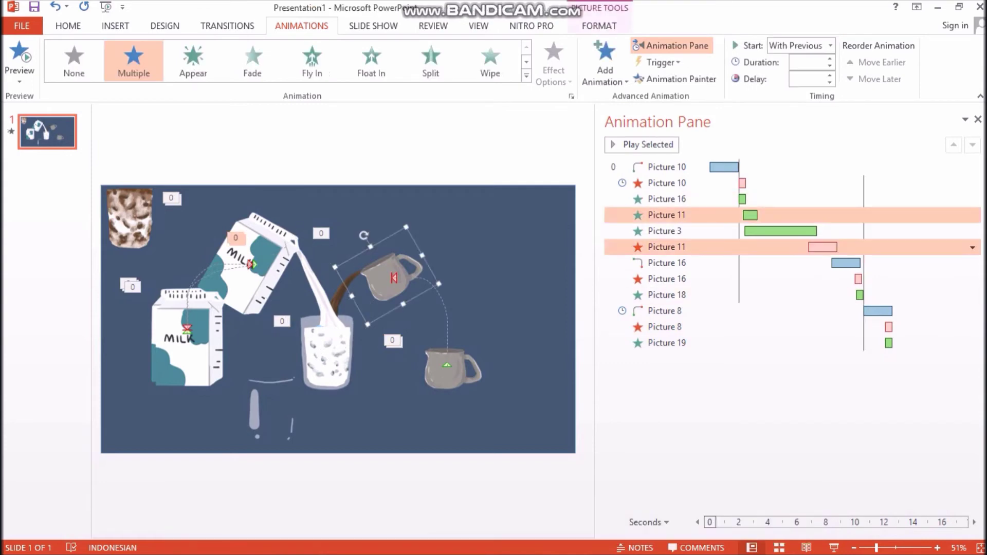
click(339, 294)
click(386, 280)
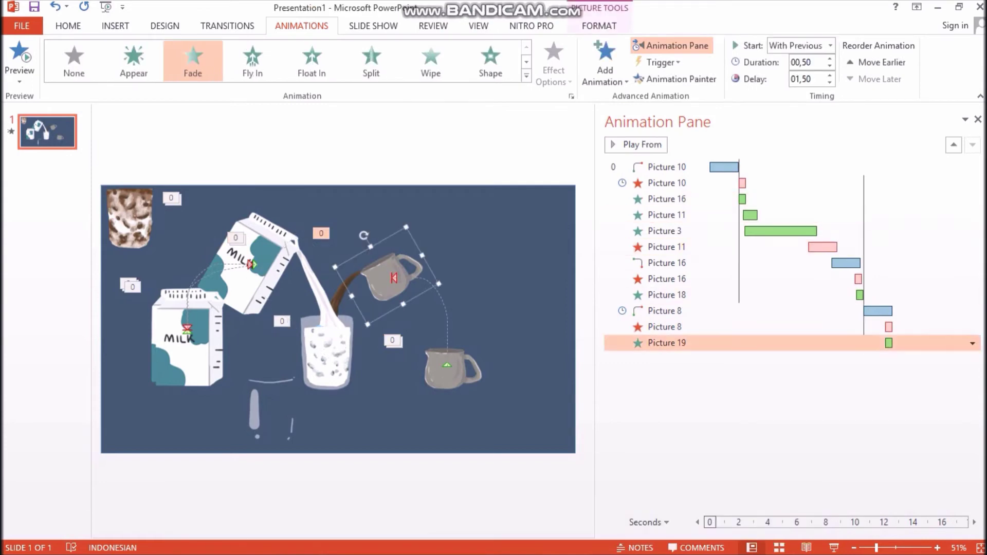
shift+click(462, 253)
right_click(461, 252)
mouse_move(539, 372)
click(611, 374)
click(519, 486)
Step: Apply a Wipe entrance animation to the coffee stream
click(344, 289)
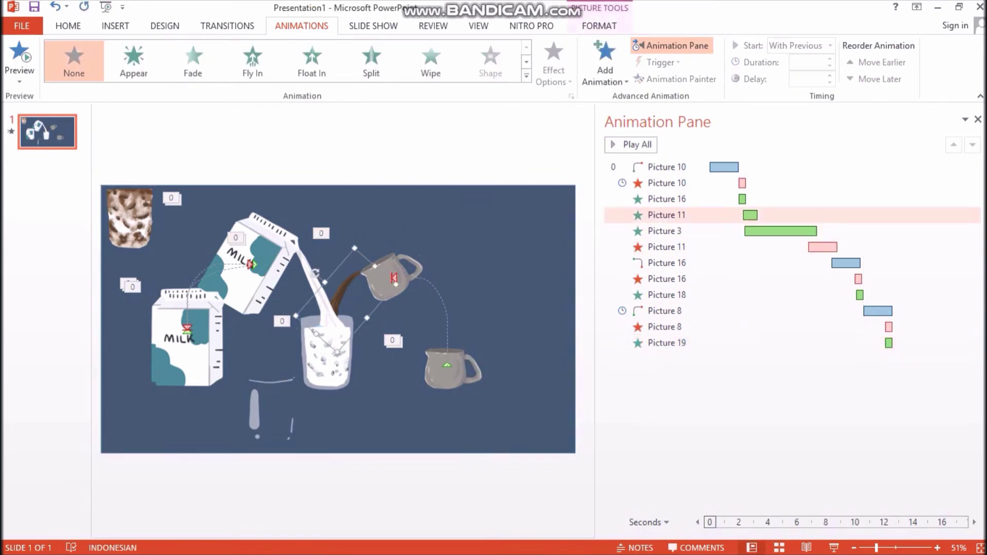
click(431, 61)
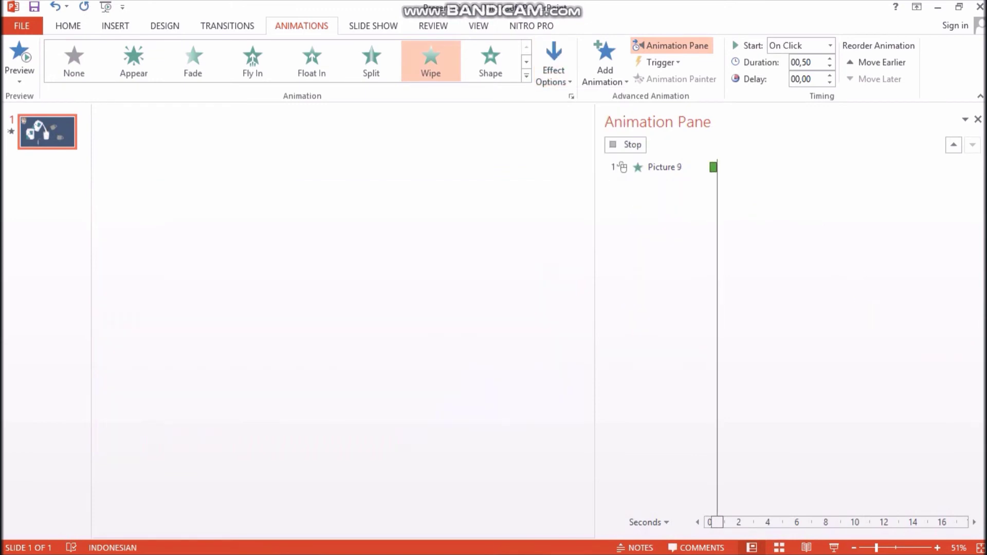
Step: Start the coffee stream's Wipe entrance With Previous, lasting 1 second with a delay of 1.8 seconds
click(971, 359)
click(904, 392)
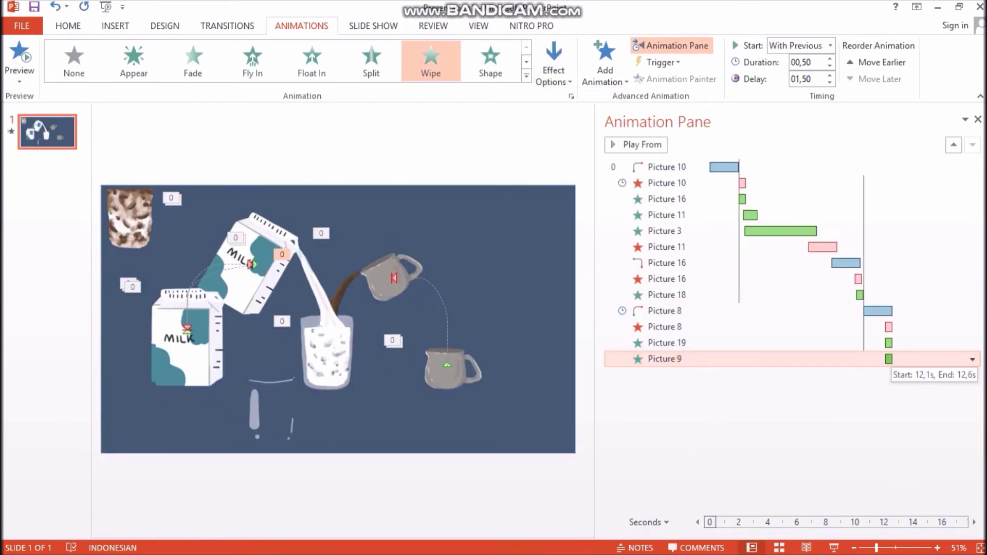
drag(895, 359, 897, 359)
click(972, 359)
click(886, 445)
click(514, 250)
click(468, 291)
click(536, 378)
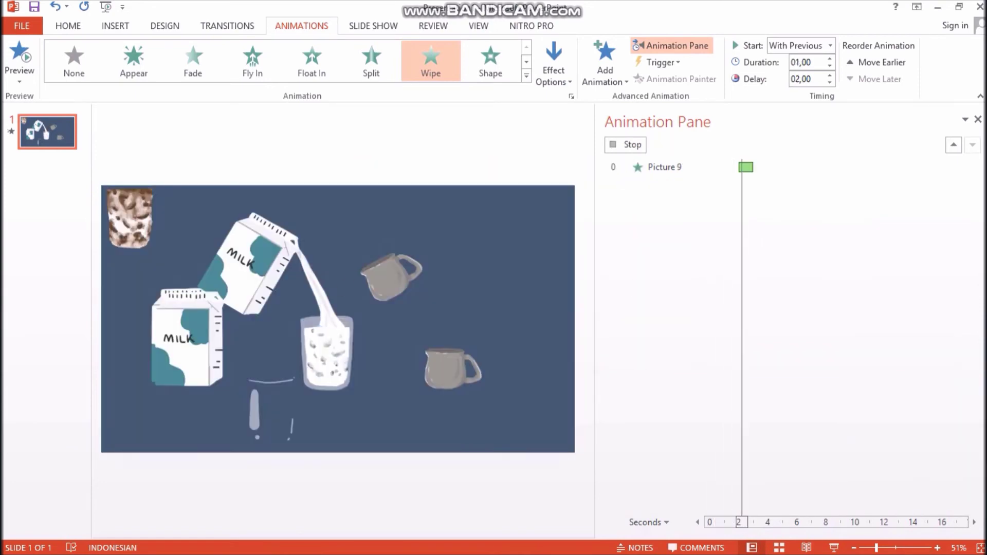
drag(899, 359, 896, 359)
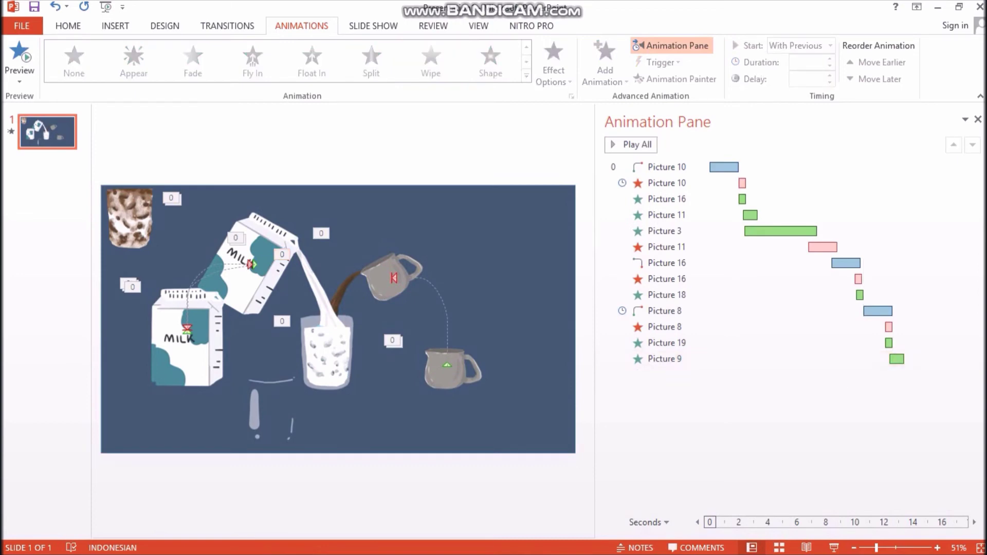
Step: Try to overlay a slightly rotated duplicate of the tilted pitcher on the original, and delete the duplicate
click(388, 280)
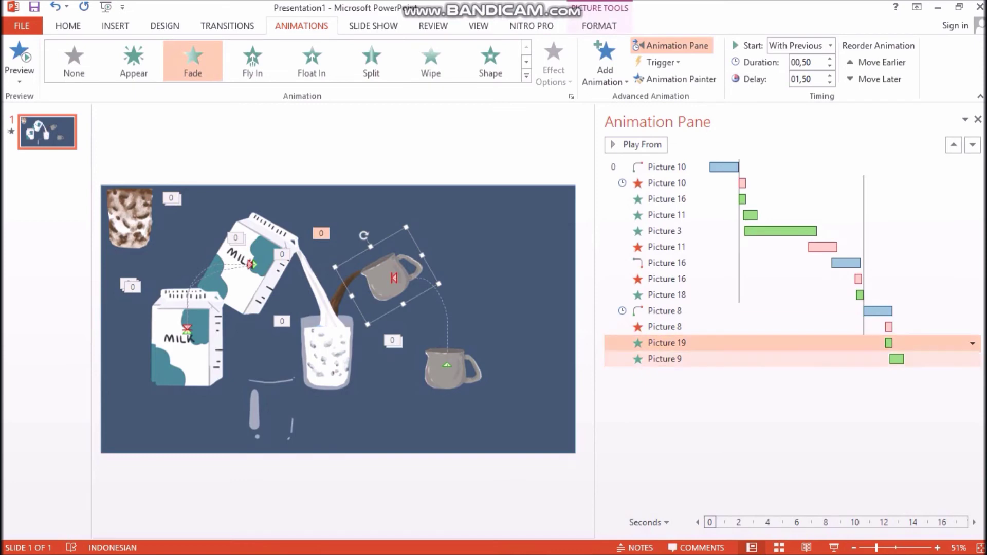
click(754, 358)
click(754, 346)
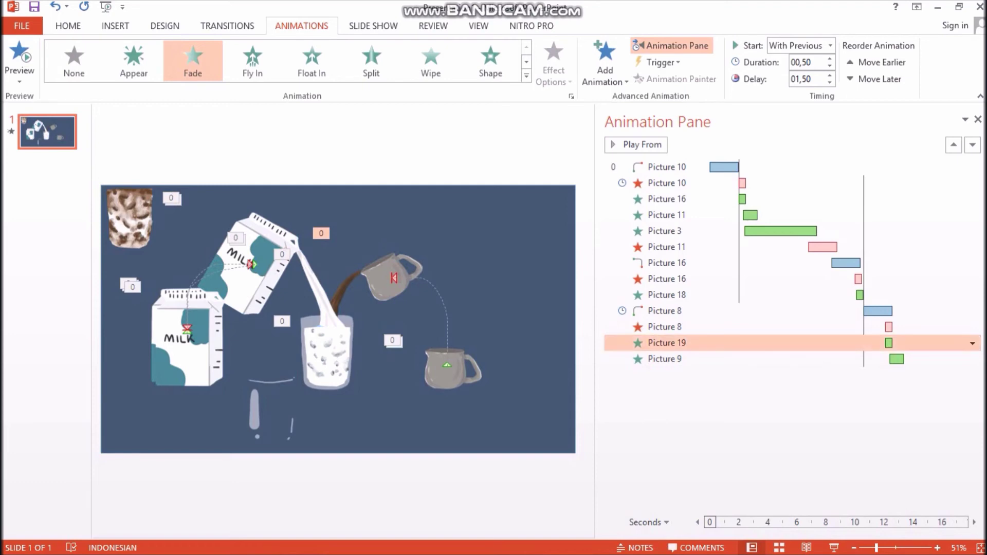
click(387, 281)
key(ctrl+v)
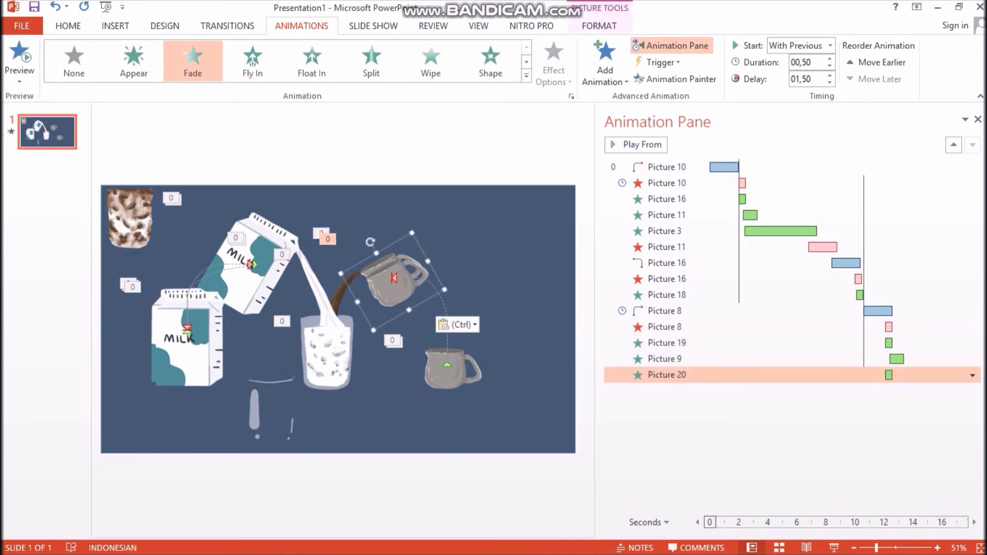
key(Left)
key(Up)
key(Up)
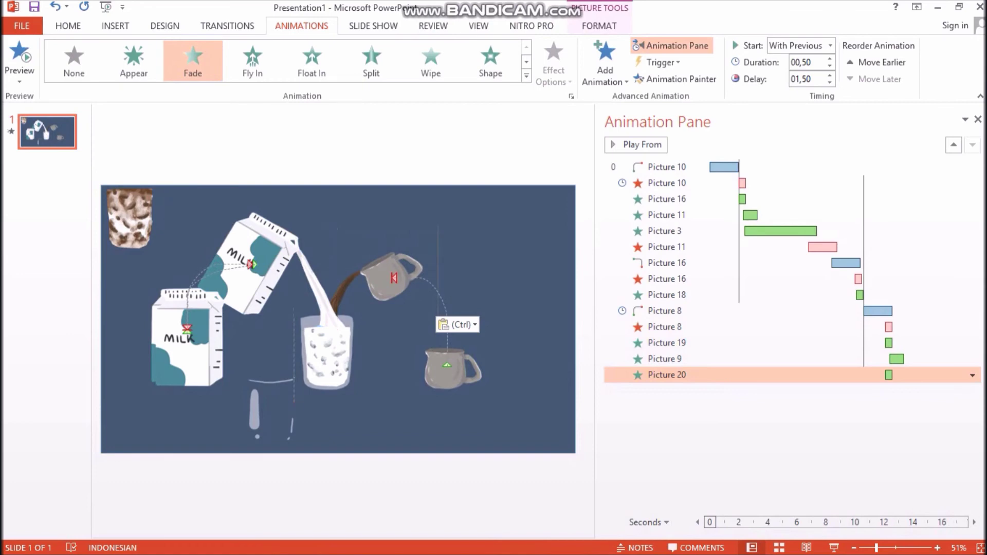
key(Left)
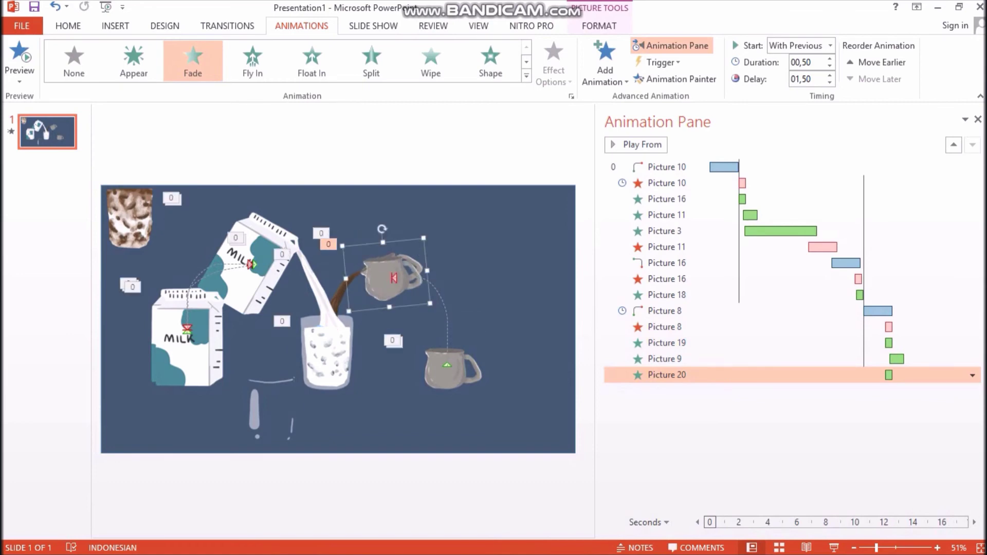
key(Delete)
Step: Try a Fade exit on the tilted pitcher, starting With Previous with a delay of 3.6 seconds, and remove it
click(386, 279)
click(605, 63)
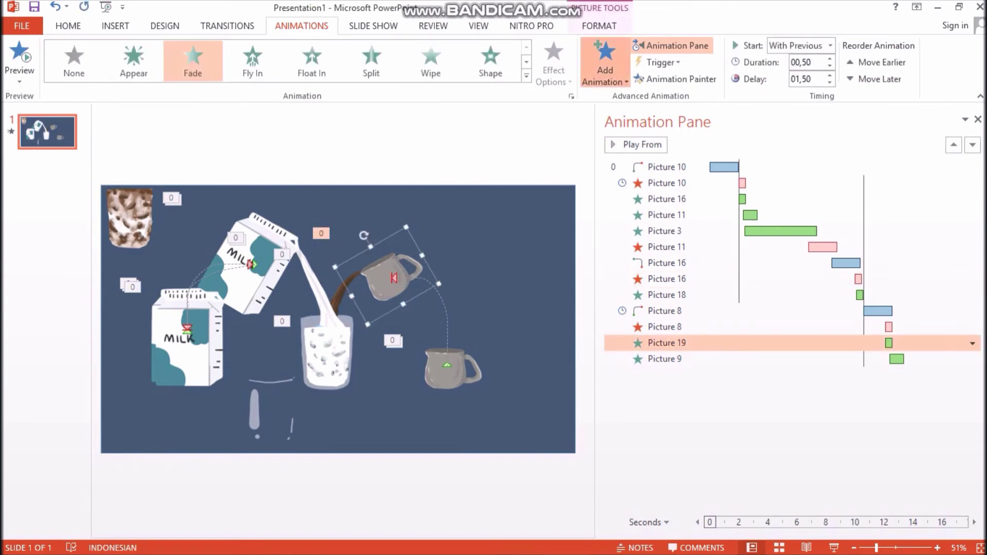
drag(888, 247, 887, 251)
click(671, 435)
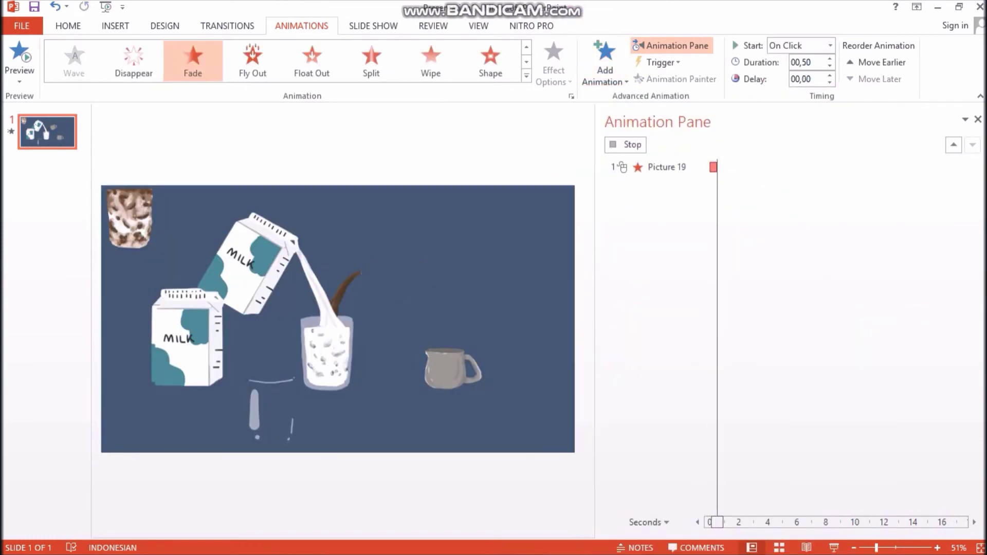
click(971, 375)
click(897, 407)
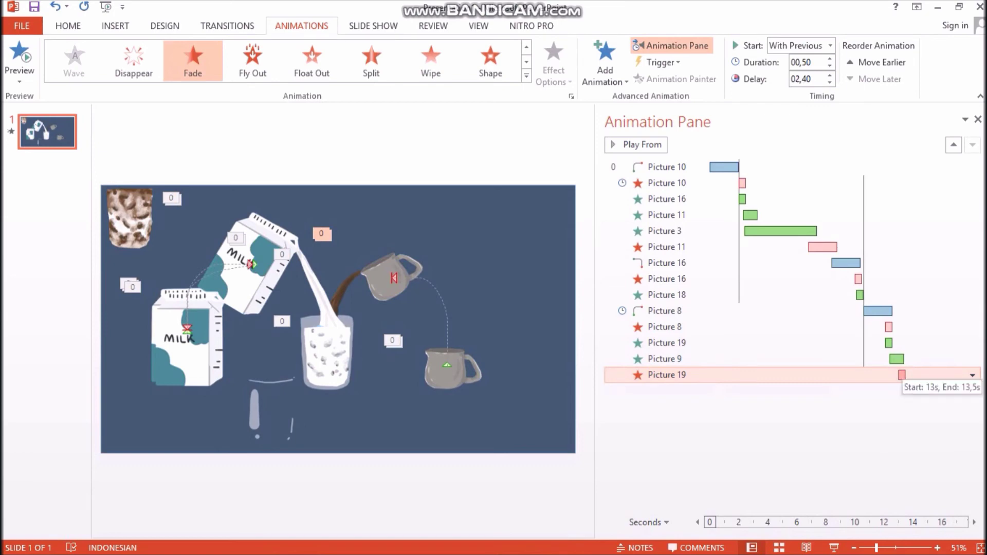
click(971, 374)
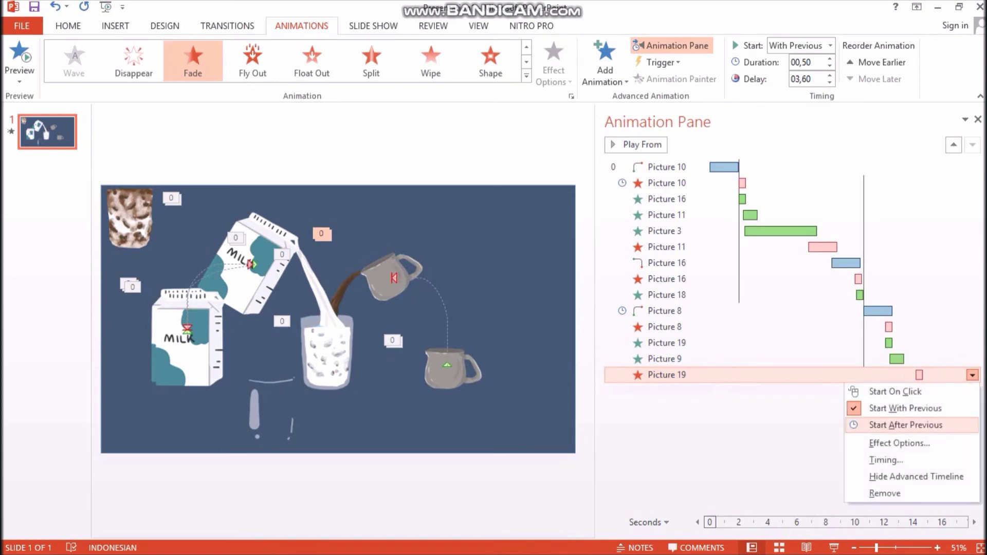
click(881, 493)
Step: Play the animation sequence from the milk carton's first motion path and check the tilted pitcher and coffee stream entries
click(667, 166)
click(635, 145)
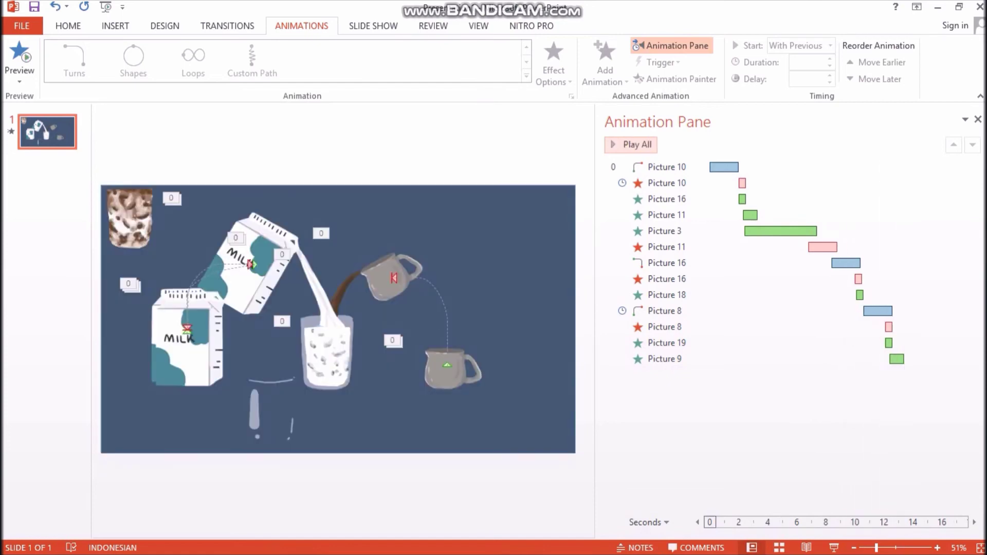
click(848, 359)
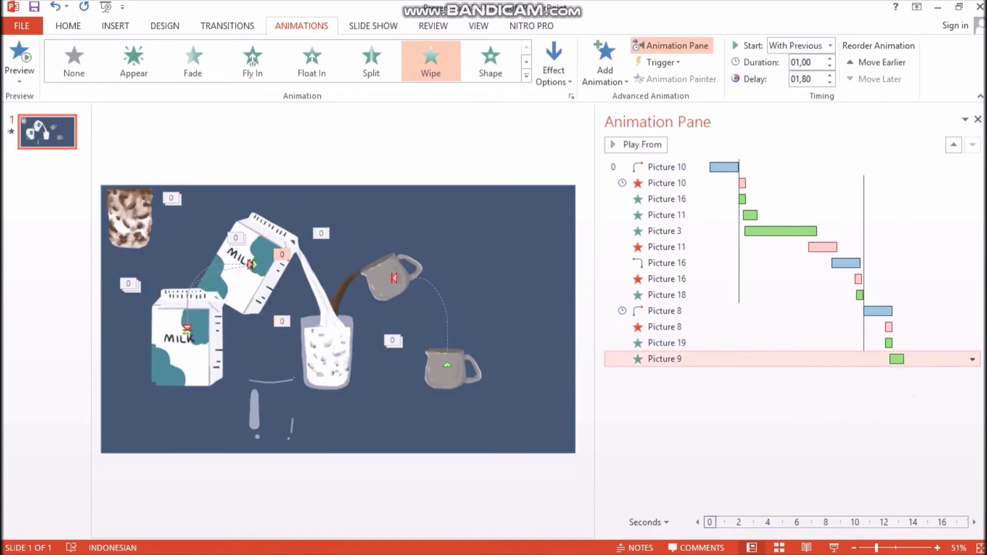
click(818, 343)
click(817, 359)
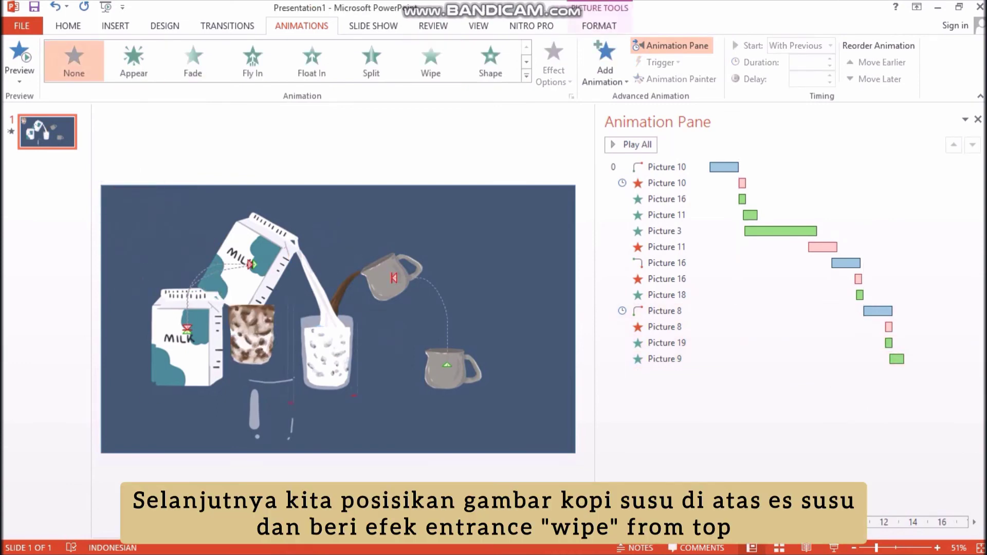
Step: Position the iced coffee picture over the milk in the glass and apply a Wipe entrance From Top
drag(252, 335, 328, 357)
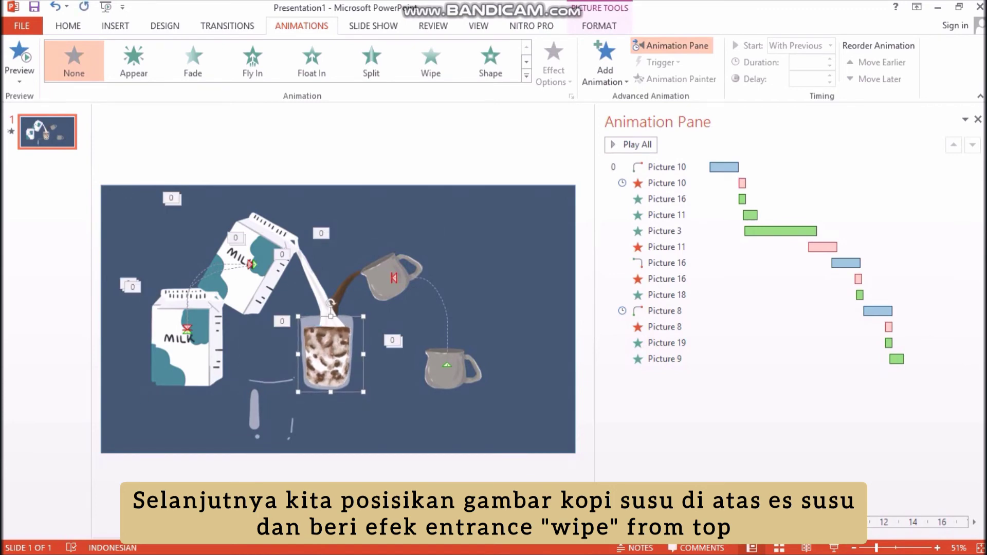
click(430, 61)
click(553, 62)
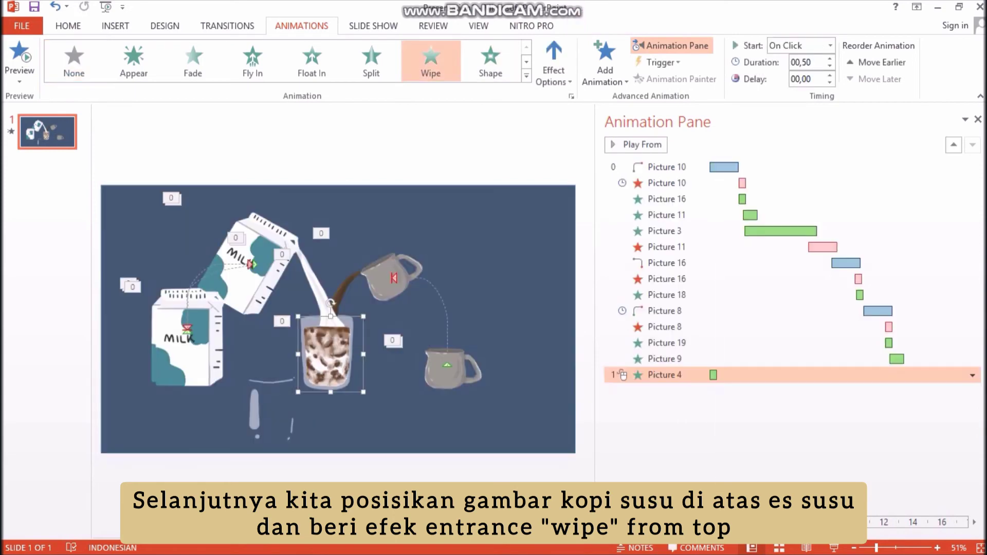
click(586, 218)
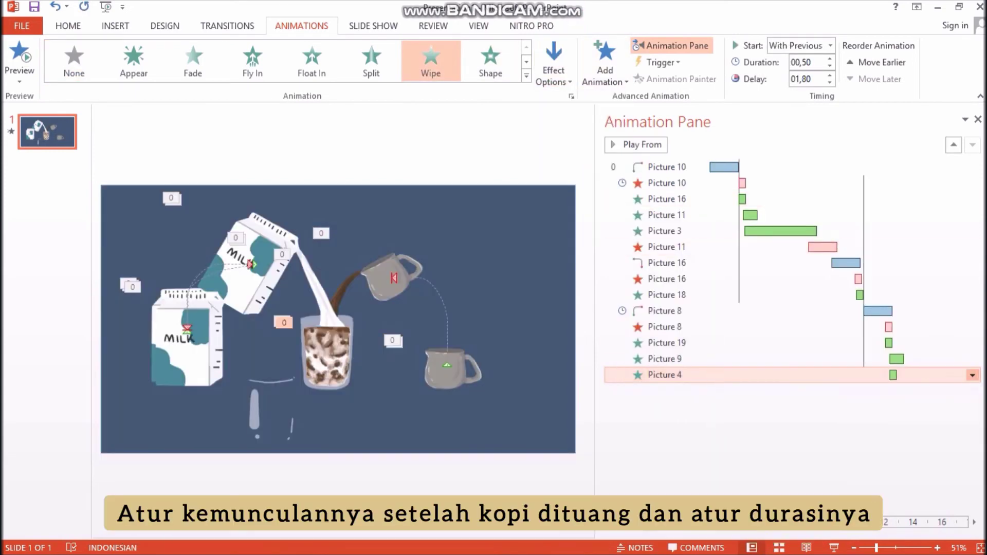
Step: Set the iced coffee's Wipe duration to 5 seconds and shift it slightly after the start of the coffee stream's entrance
click(972, 376)
click(889, 456)
click(514, 250)
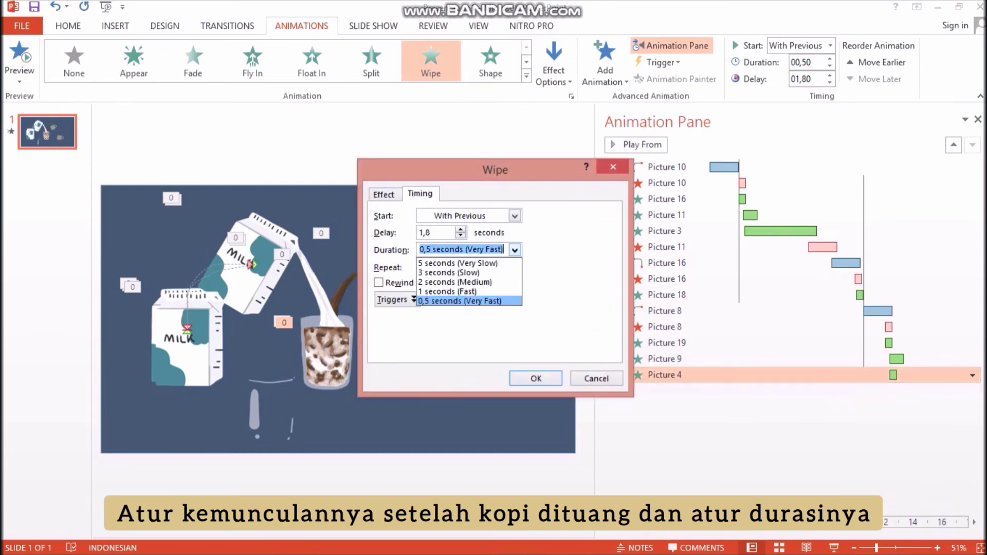
click(458, 263)
click(536, 378)
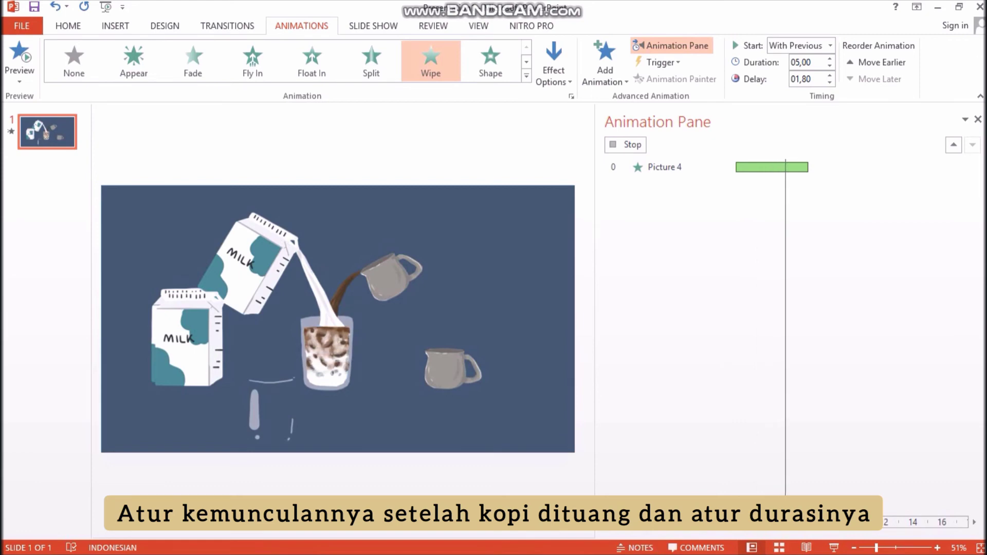
click(816, 359)
drag(909, 375, 912, 374)
click(907, 406)
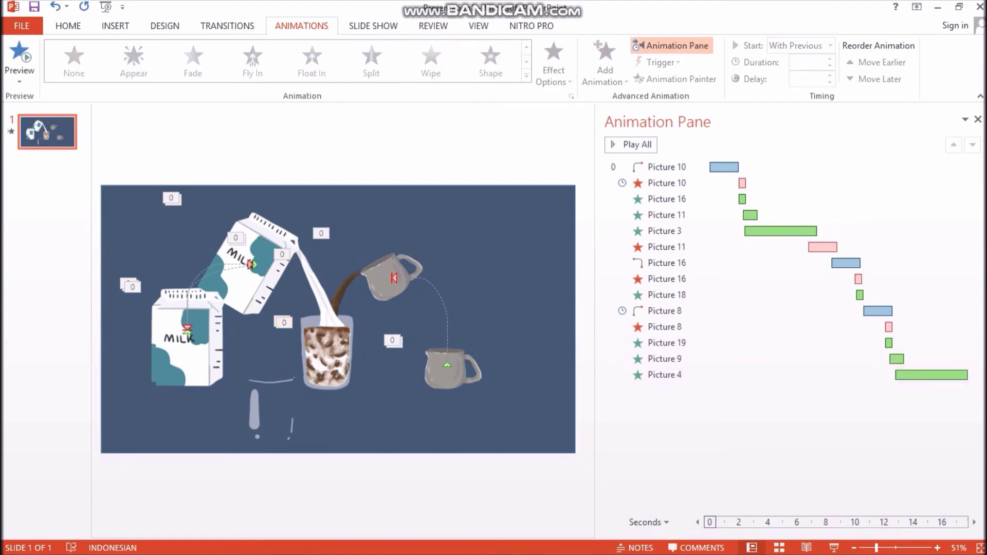
Step: Bring the glass's light reflections to the front and place them over the iced coffee glass
click(631, 145)
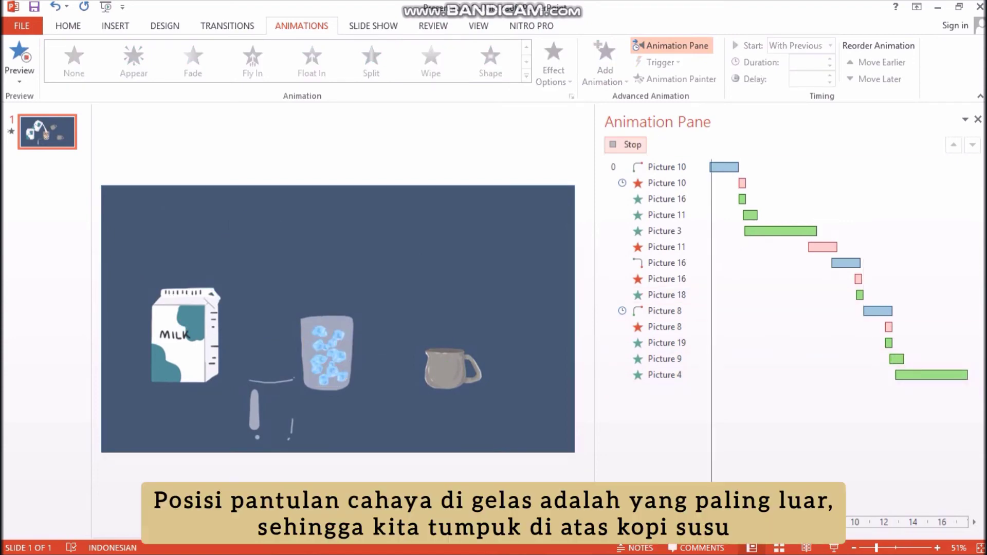
click(630, 145)
right_click(256, 420)
mouse_move(313, 295)
click(427, 297)
drag(257, 411, 321, 354)
key(Escape)
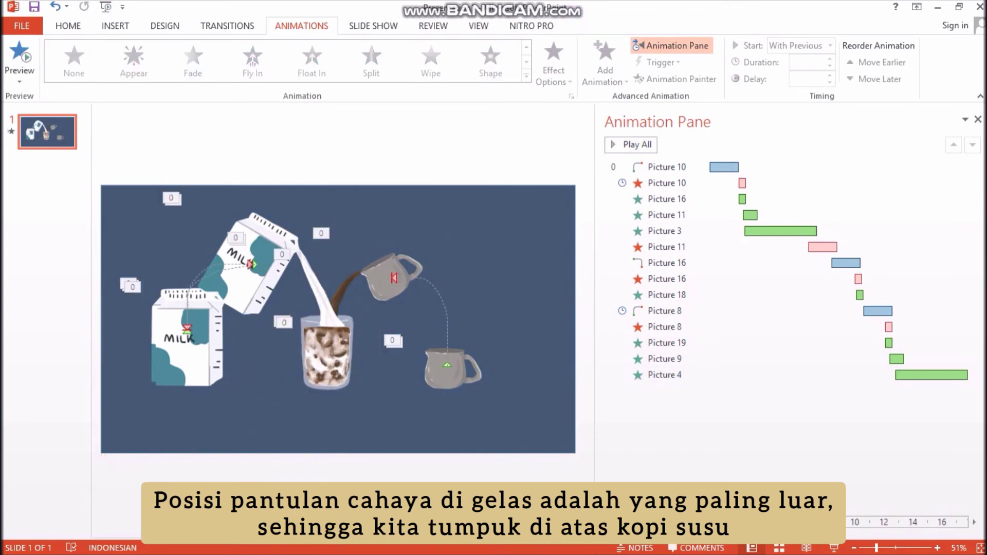
Step: Move all pictures together toward the middle of the slide and play the whole animation
key(ctrl+a)
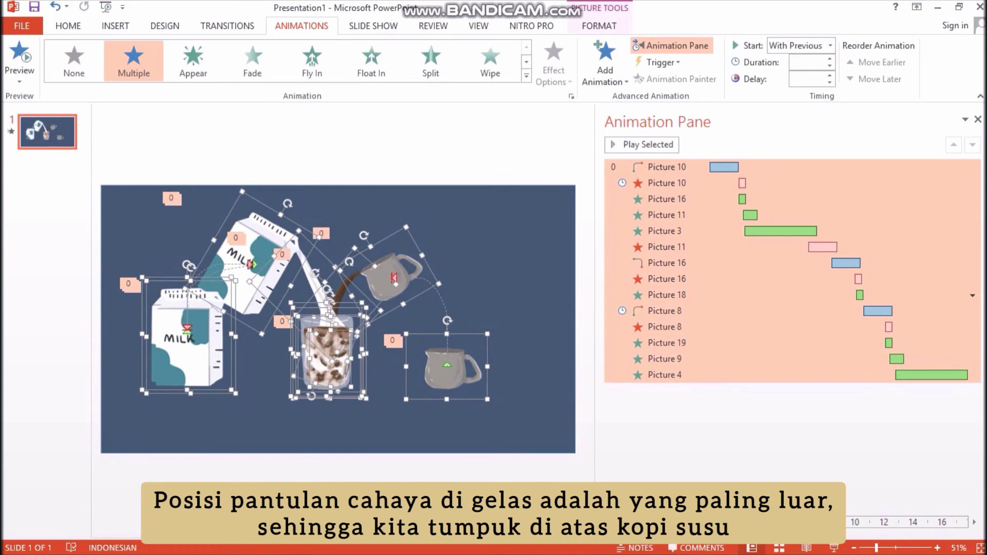
drag(320, 217, 345, 236)
key(Escape)
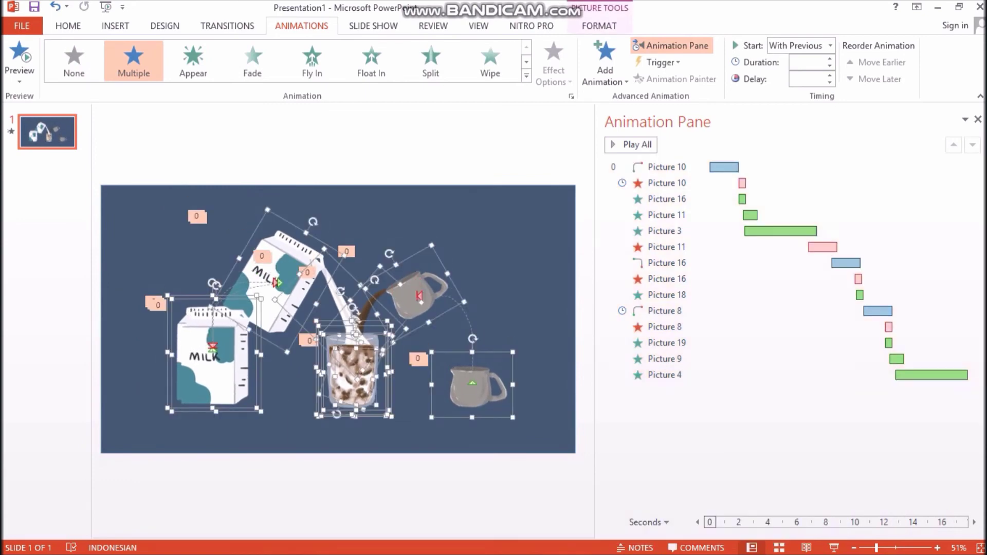
click(631, 145)
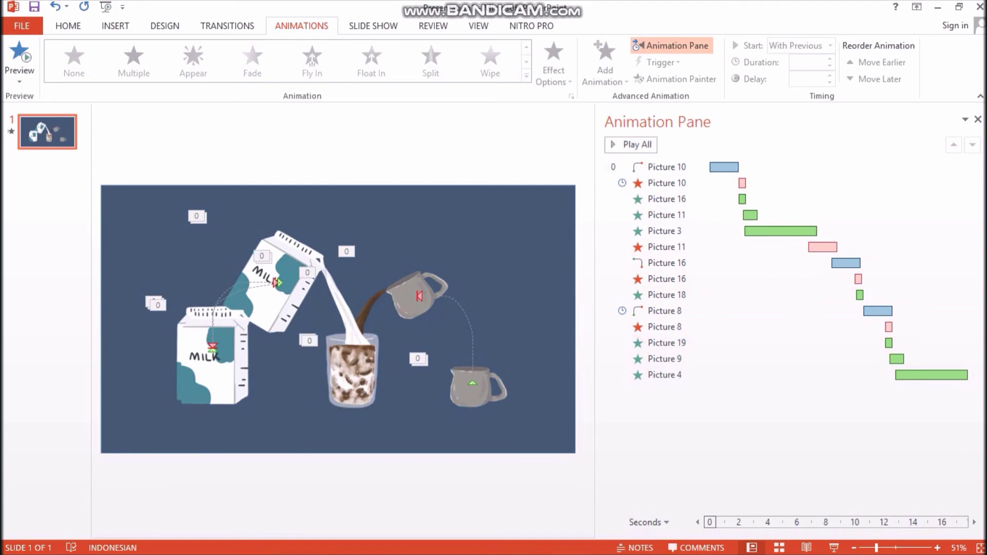
Step: Add a Wipe exit animation to the coffee stream, starting After Previous
click(665, 359)
click(604, 70)
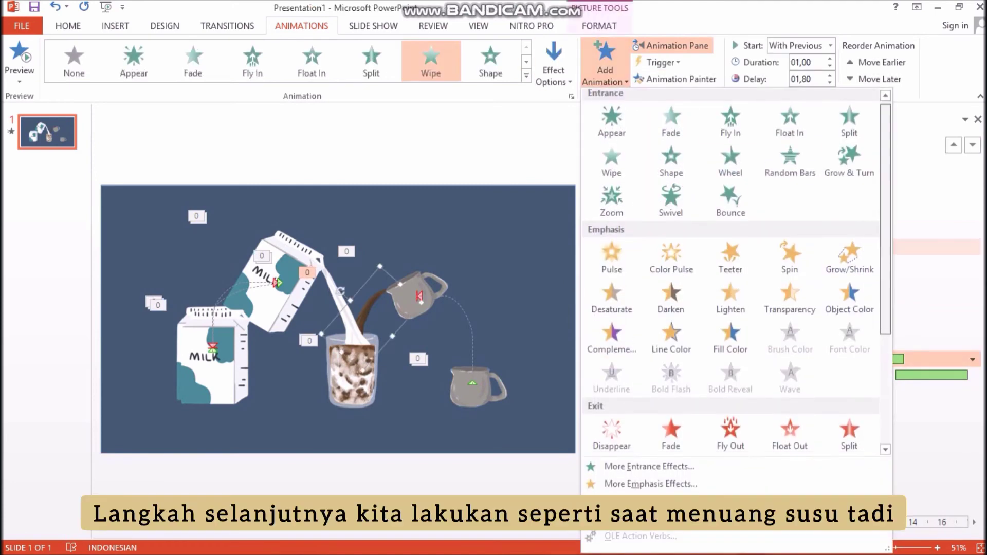
scroll(726, 259, down, 3)
click(611, 299)
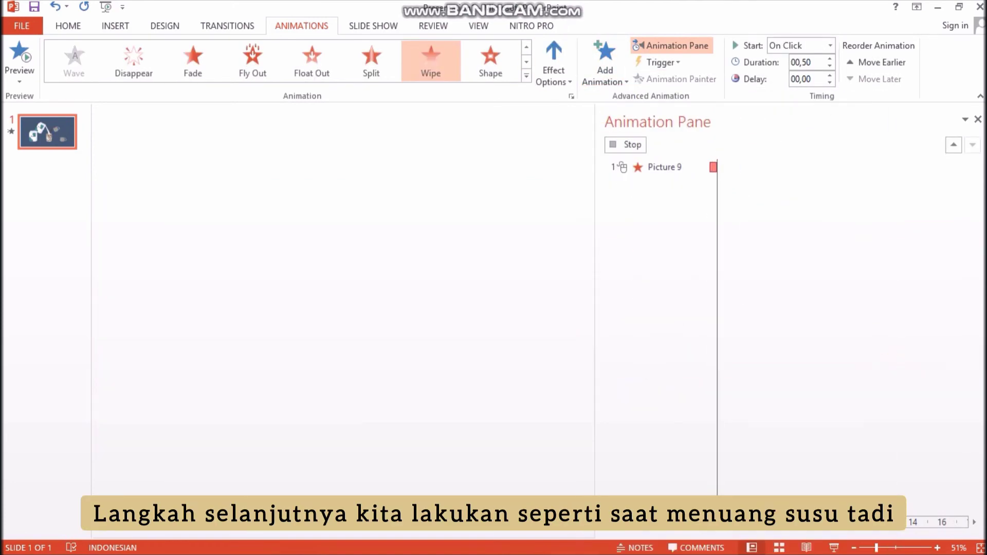
click(972, 391)
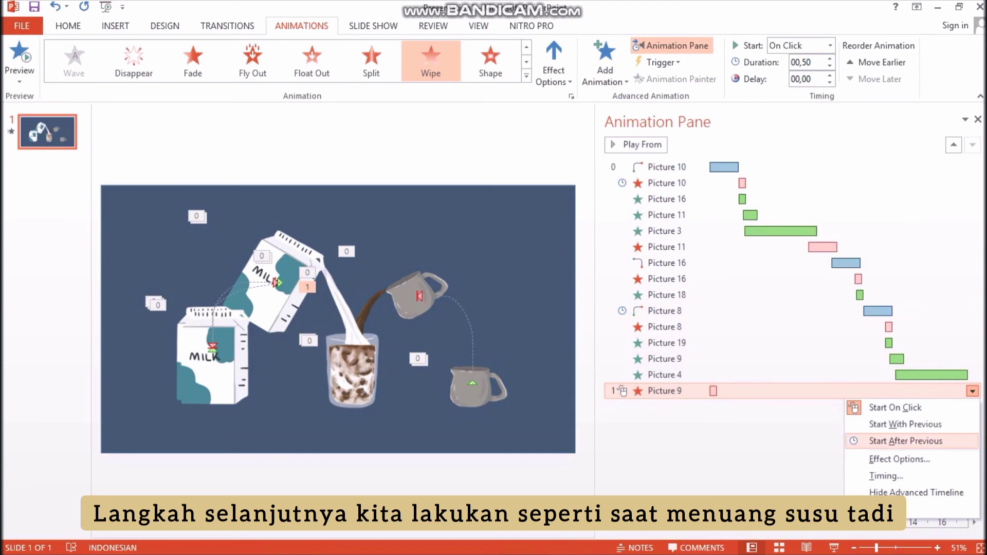
click(905, 440)
Step: Set the coffee stream's exit to 2 seconds, start it With Previous, and overlap it with the end of the iced coffee's Wipe
click(972, 391)
click(885, 476)
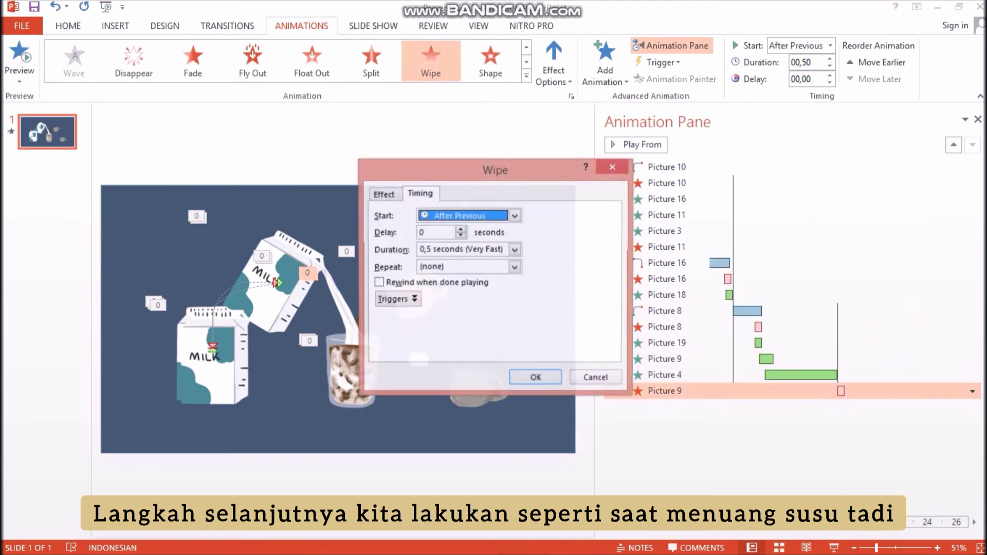
click(514, 249)
click(447, 281)
key(Return)
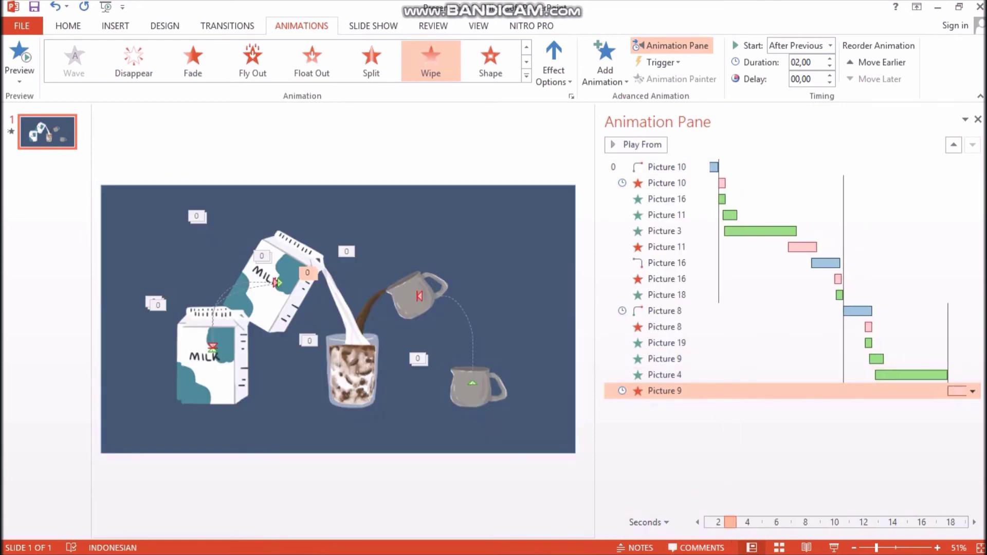
click(972, 390)
click(904, 423)
drag(817, 391, 876, 391)
click(873, 432)
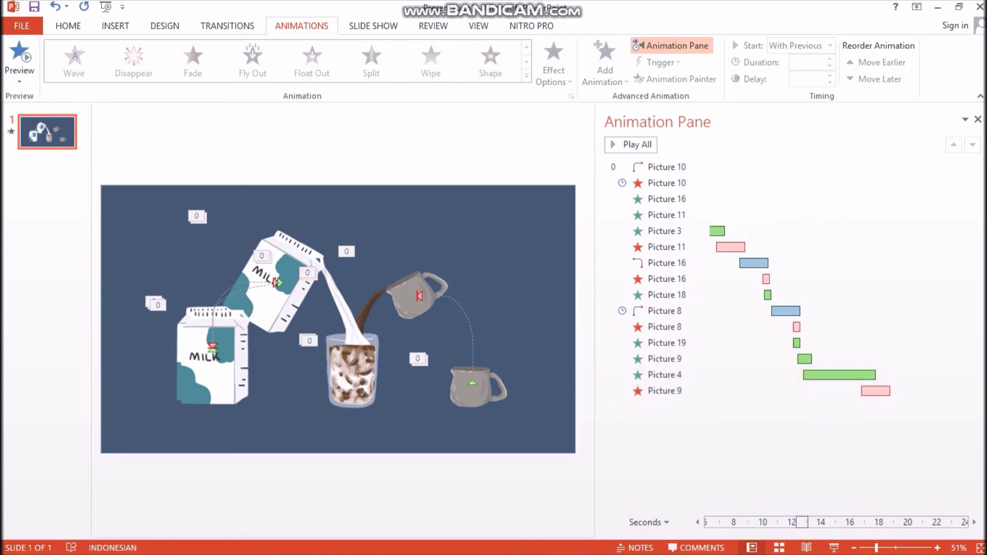
Step: Open the choice of additional animations for the tilted pitcher
click(416, 293)
click(605, 62)
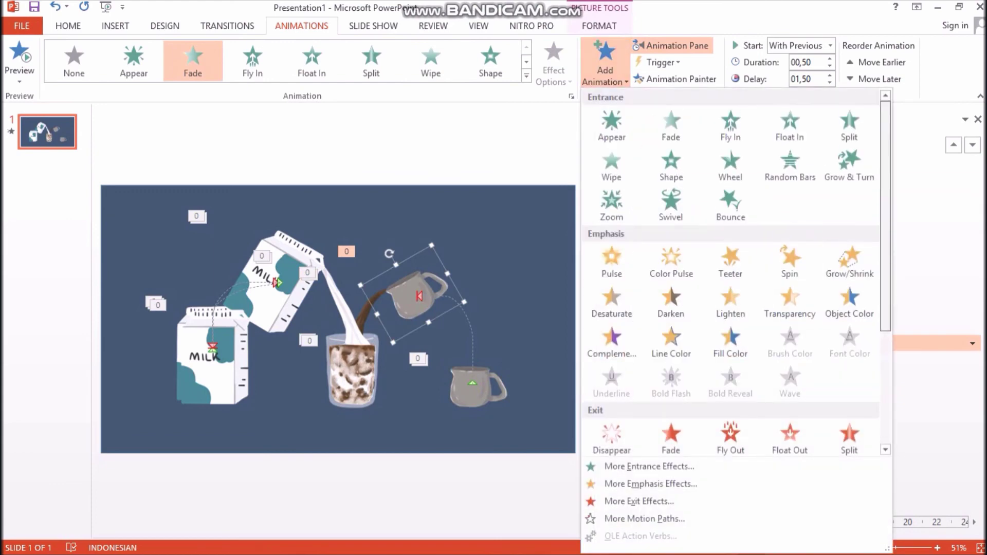